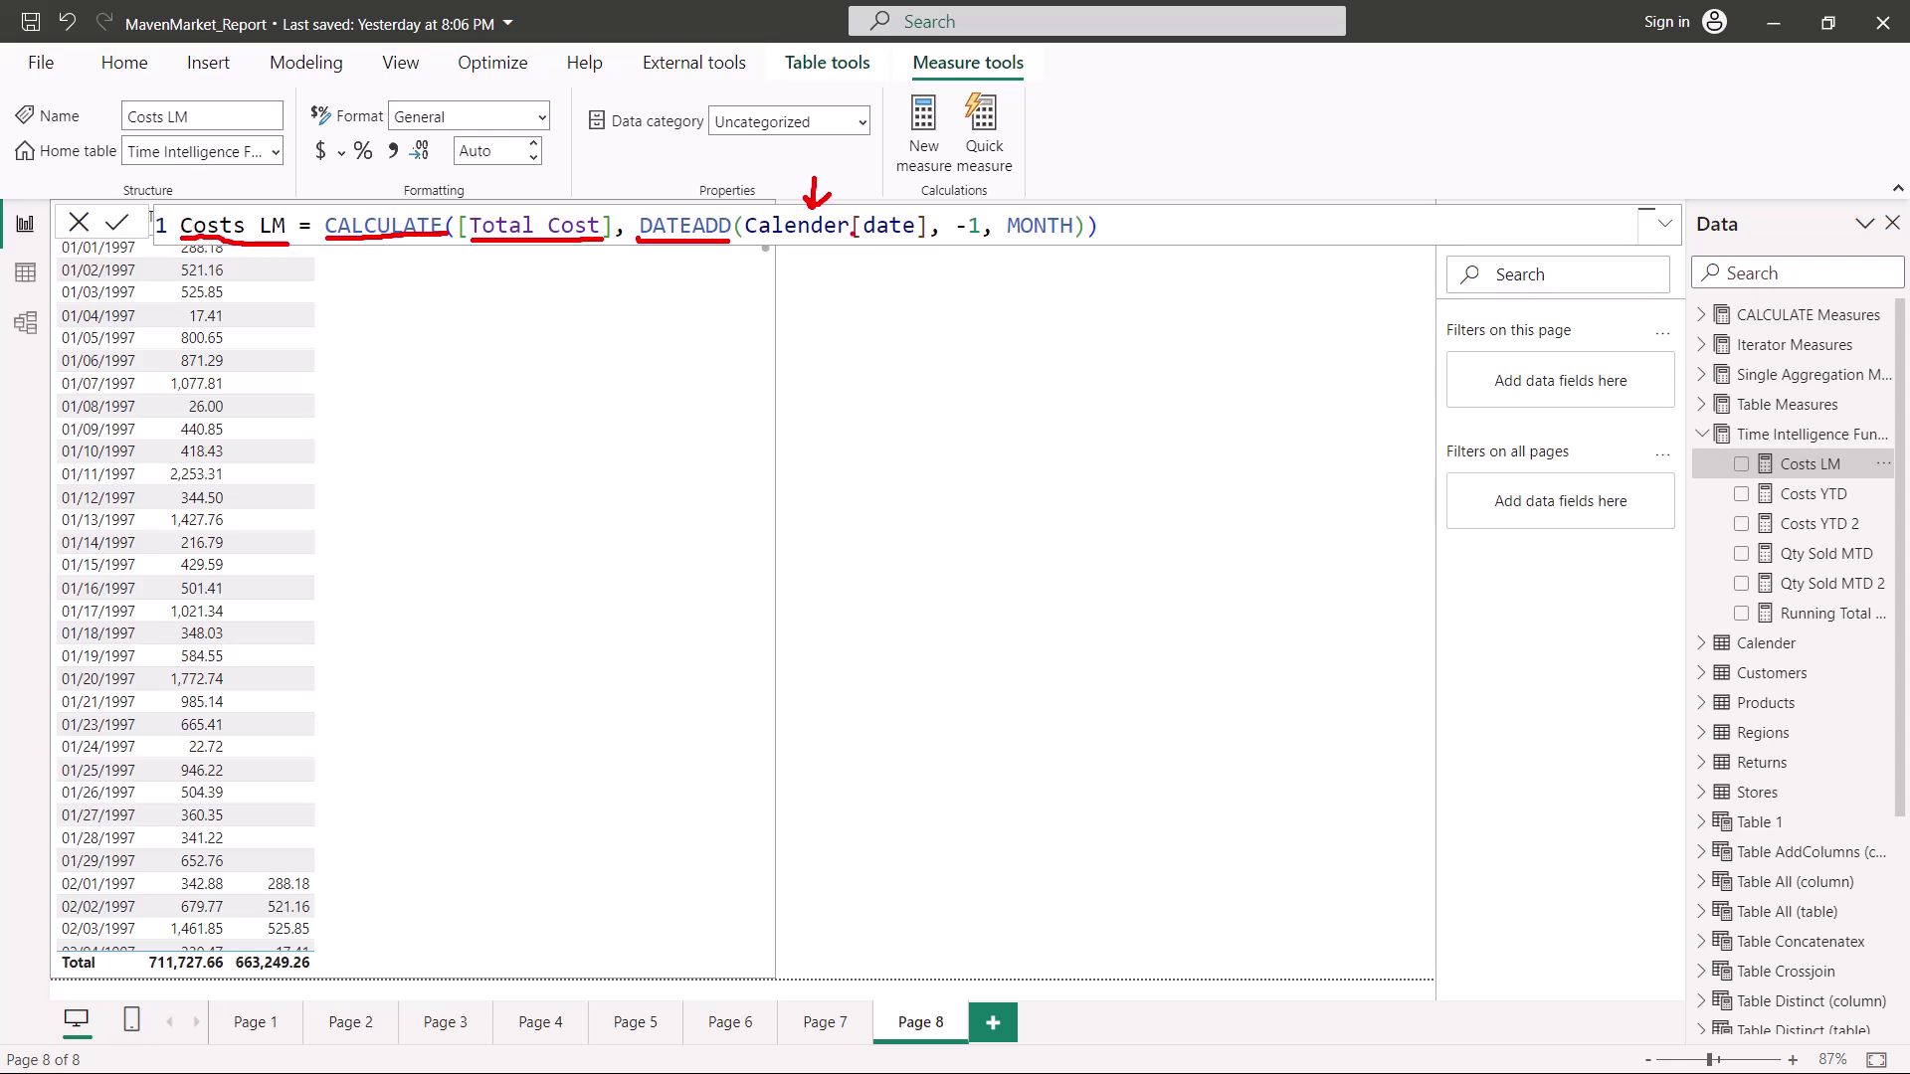
Review the interval arguments of the DATEADD formula in the Costs LM measure, closing the formula when done
mouse_move(961, 169)
left_mouse_down()
mouse_move(968, 239)
mouse_move(1080, 242)
left_mouse_up()
left_click_drag(255, 239, 286, 240)
key("Escape")
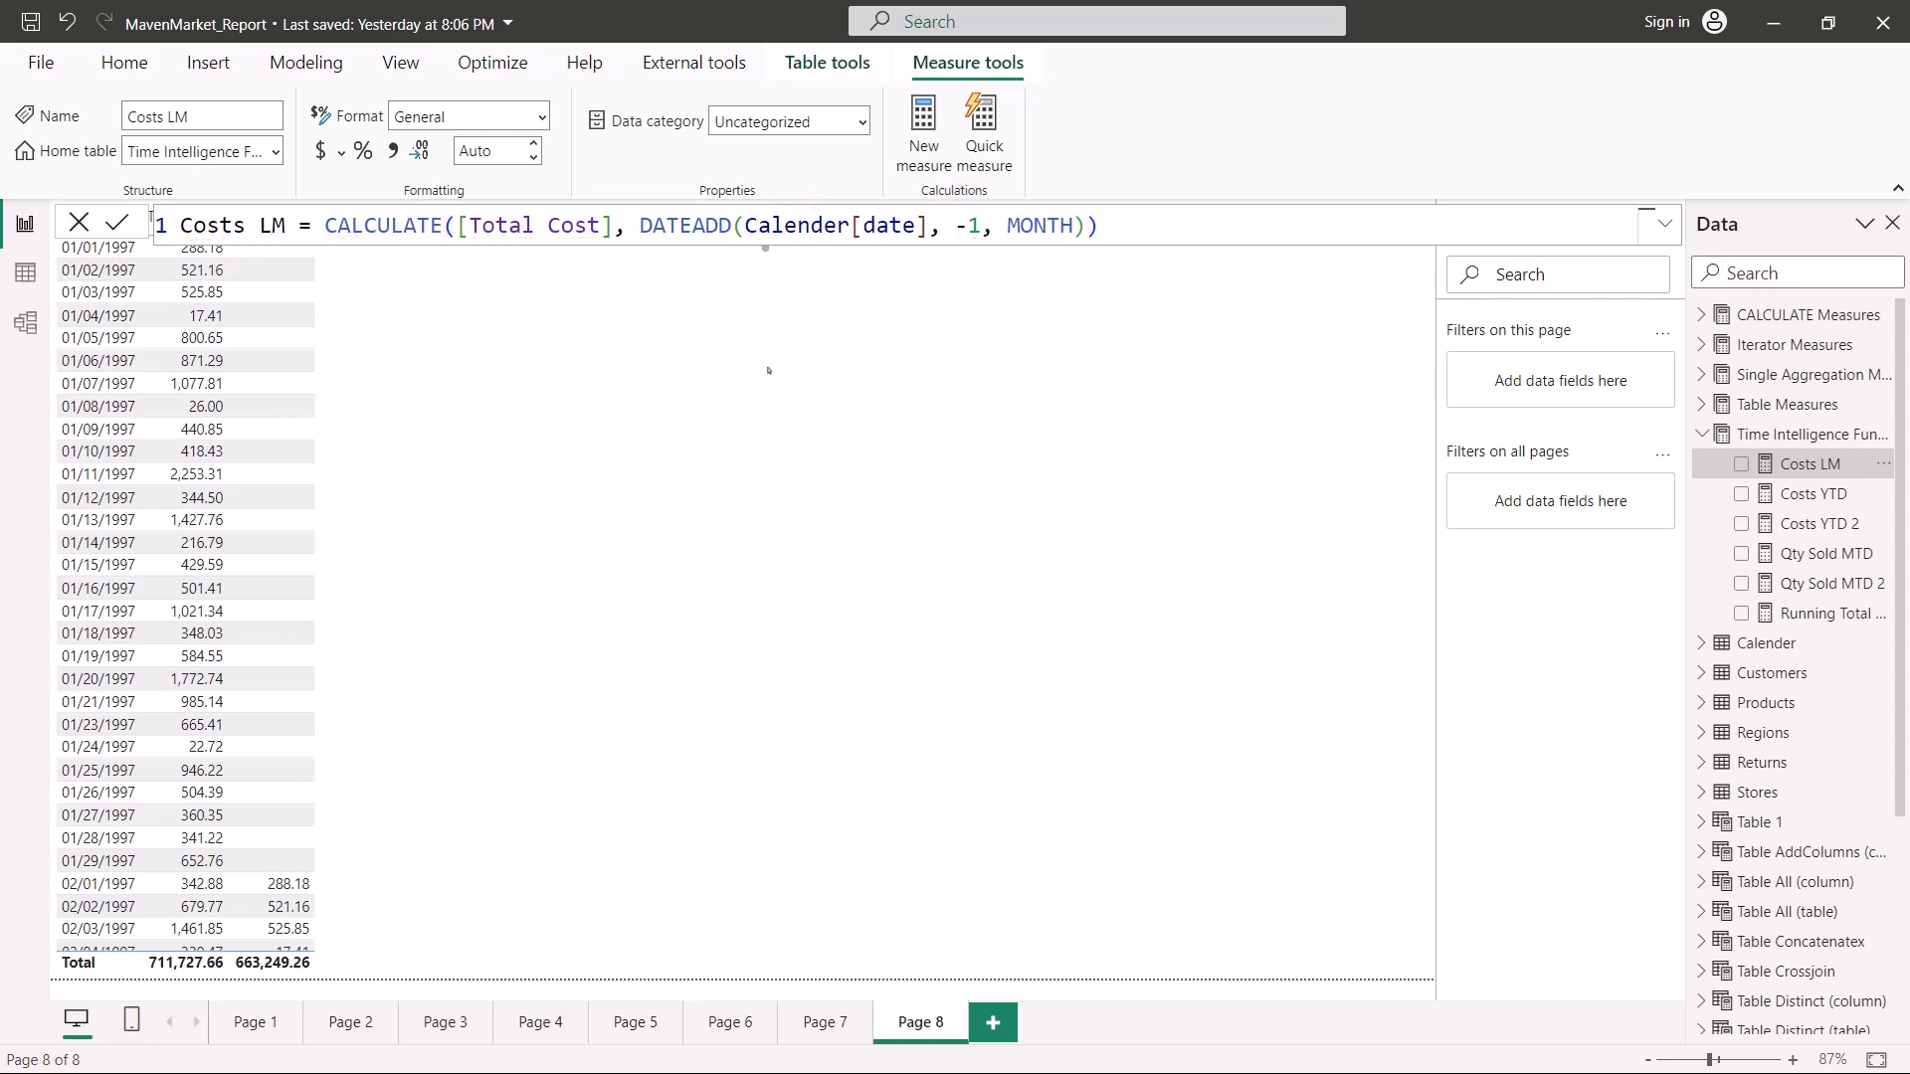
left_click(890, 497)
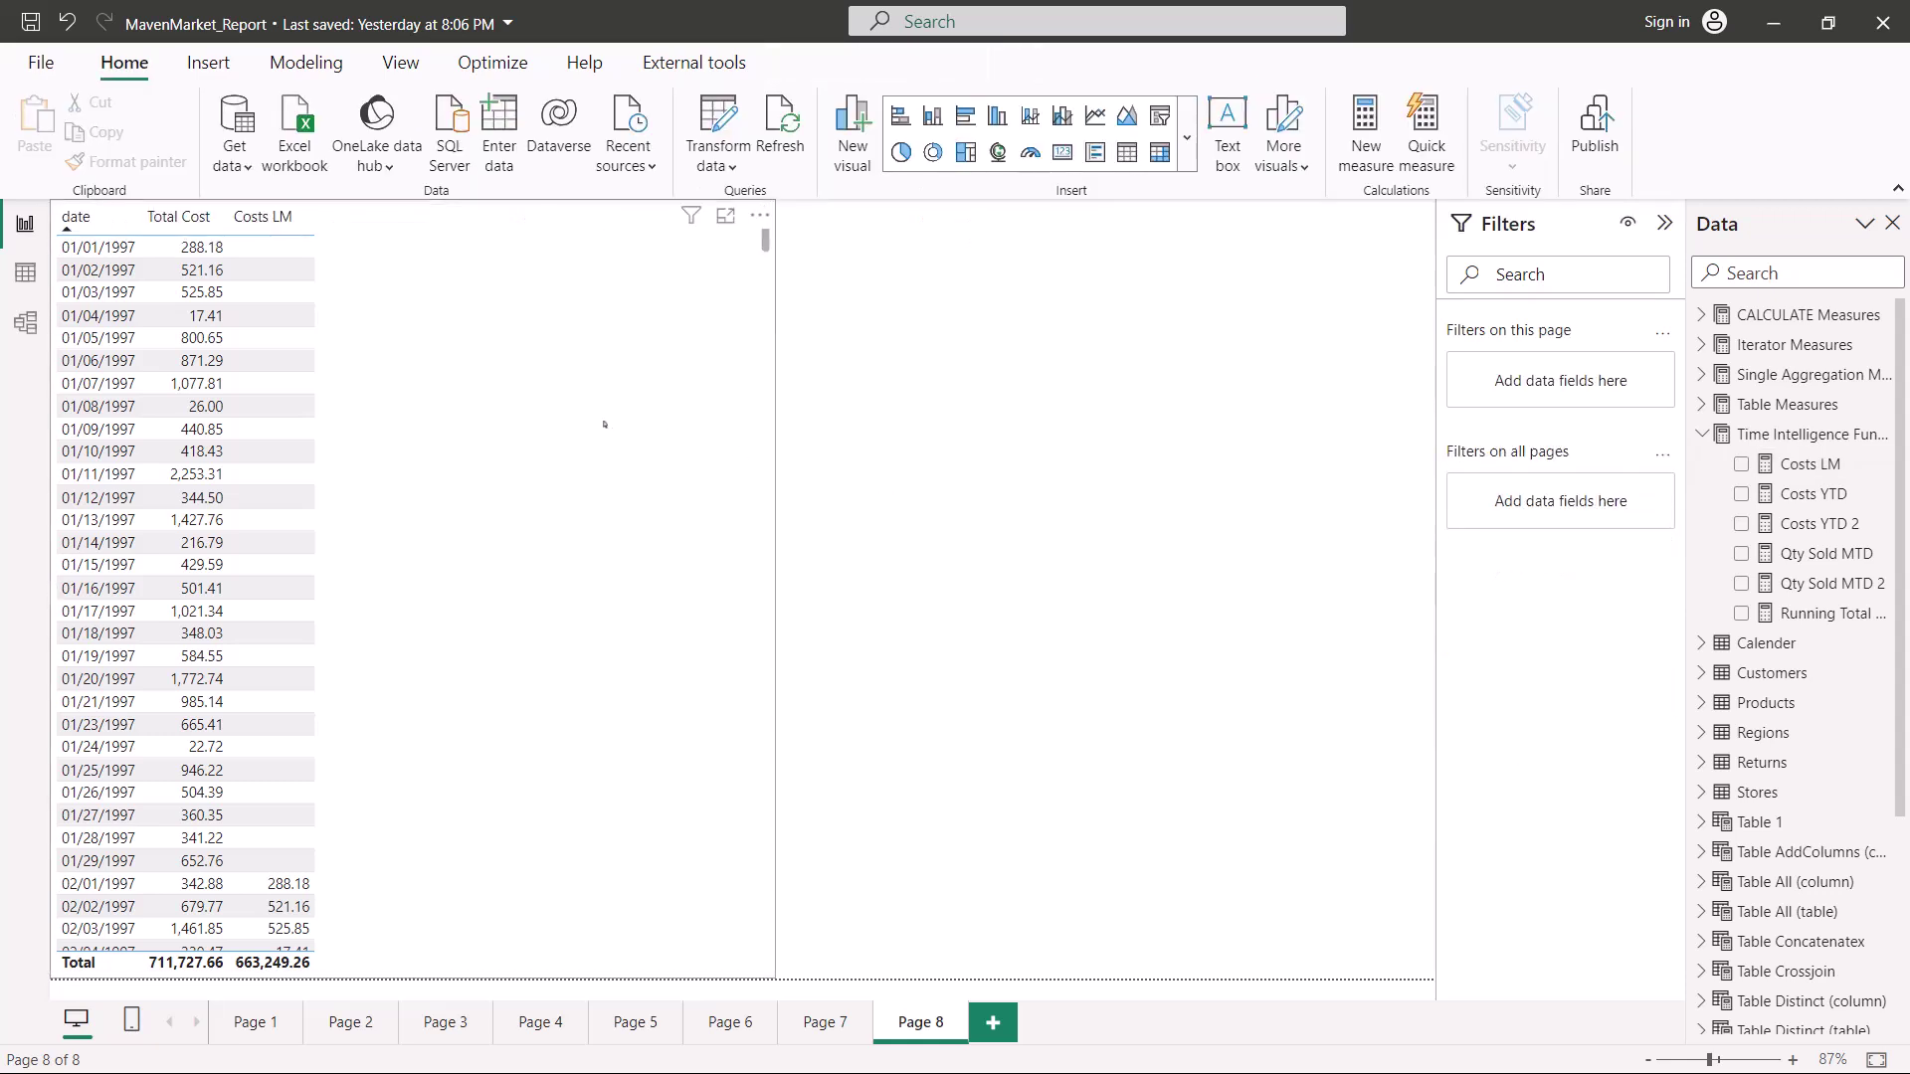
Compare the January 1997 Total Cost values with the Costs LM values for the matching February 1997 dates
left_click_drag(84, 232, 303, 231)
left_click_drag(59, 259, 122, 258)
left_click_drag(176, 258, 204, 254)
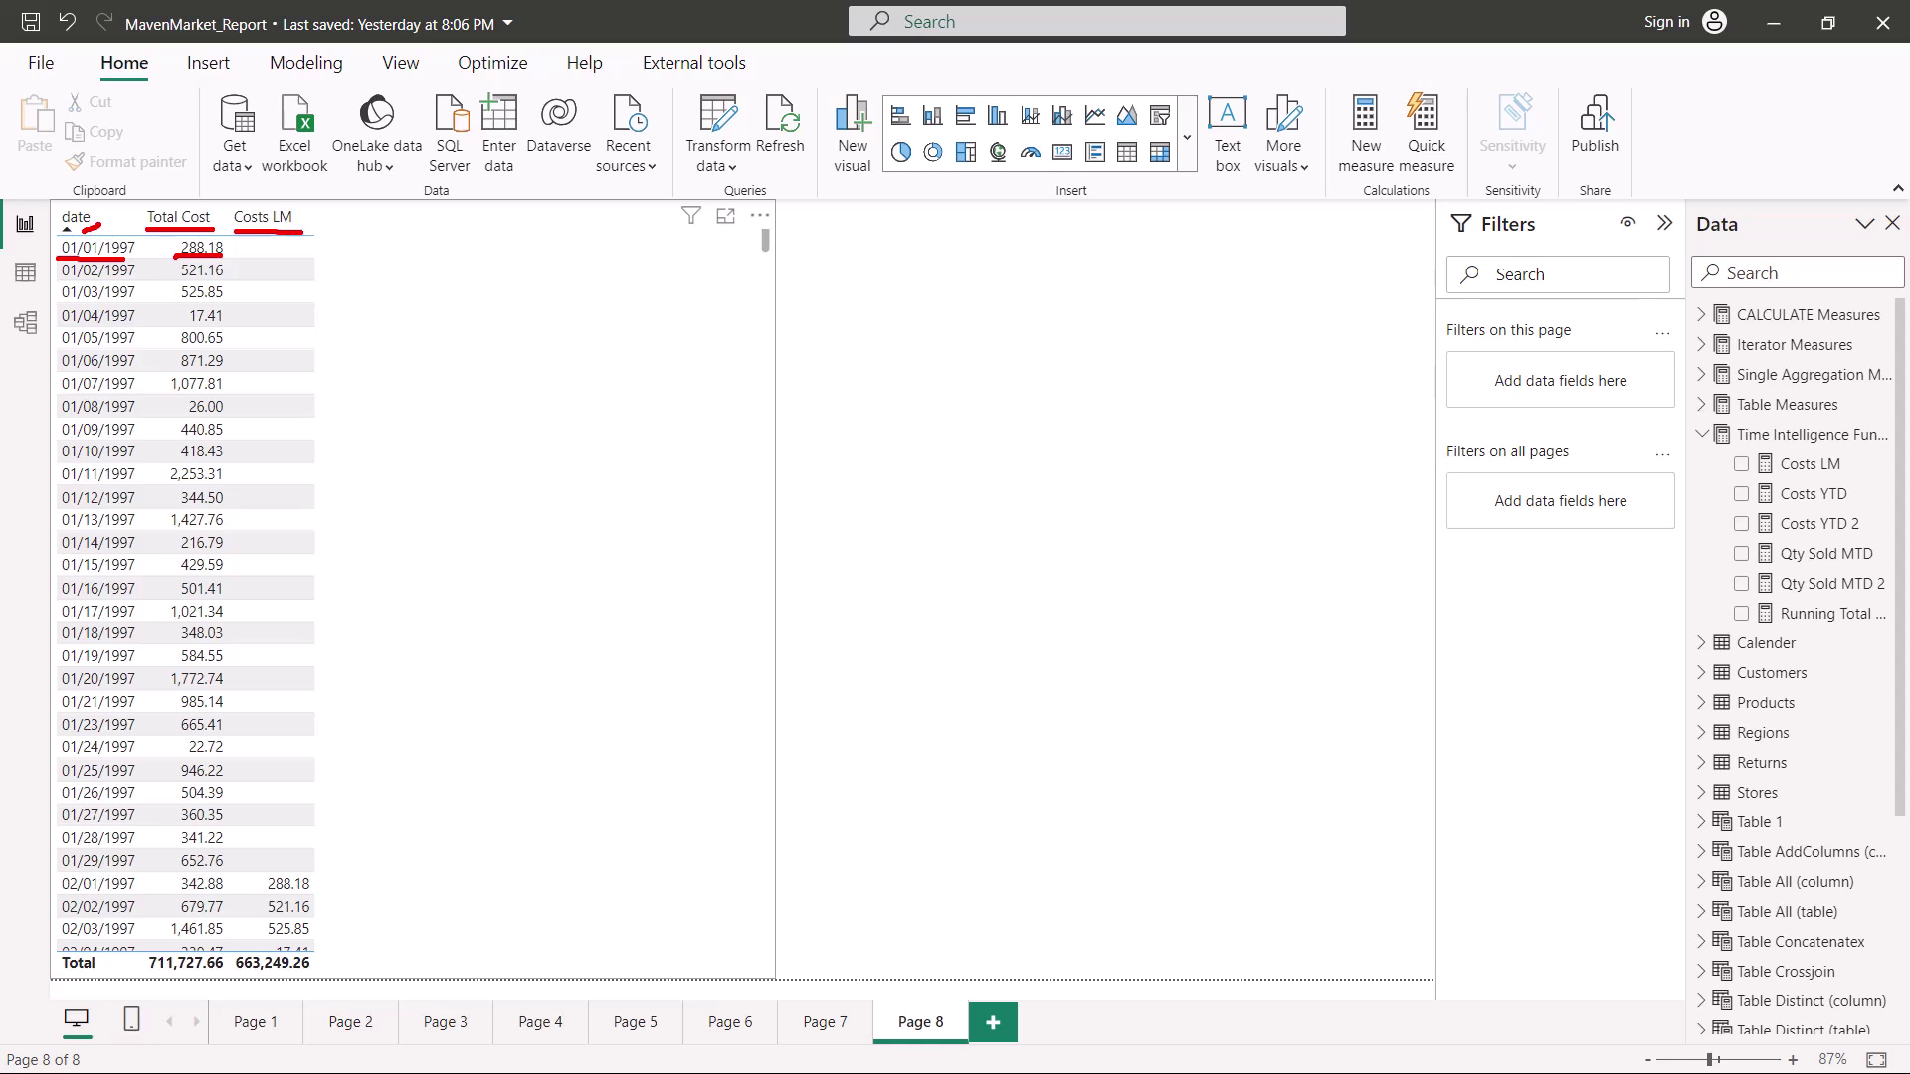
left_click_drag(63, 894, 131, 899)
left_click_drag(182, 894, 220, 892)
left_click_drag(255, 869, 326, 898)
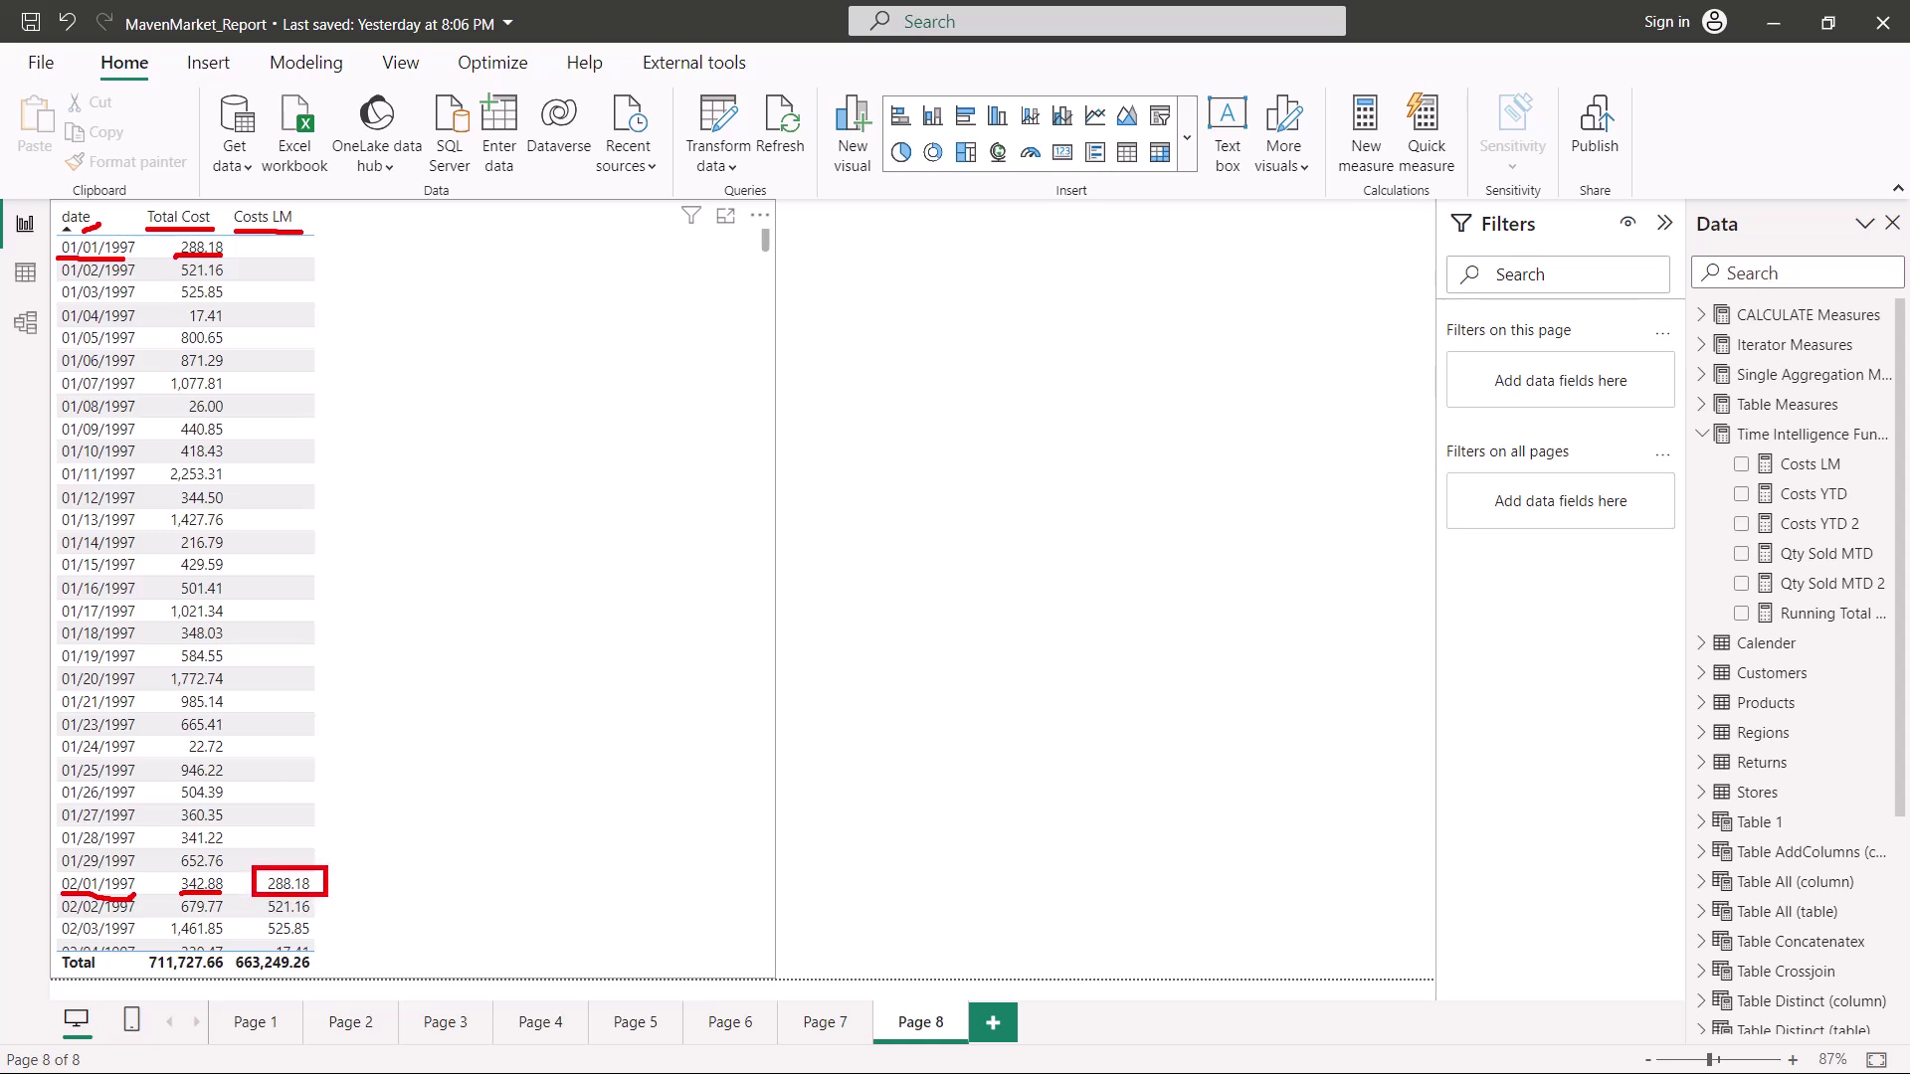
left_click_drag(167, 239, 235, 262)
mouse_move(242, 251)
left_mouse_down()
mouse_move(328, 328)
mouse_move(269, 606)
mouse_move(274, 837)
mouse_move(301, 798)
mouse_move(276, 832)
left_mouse_up()
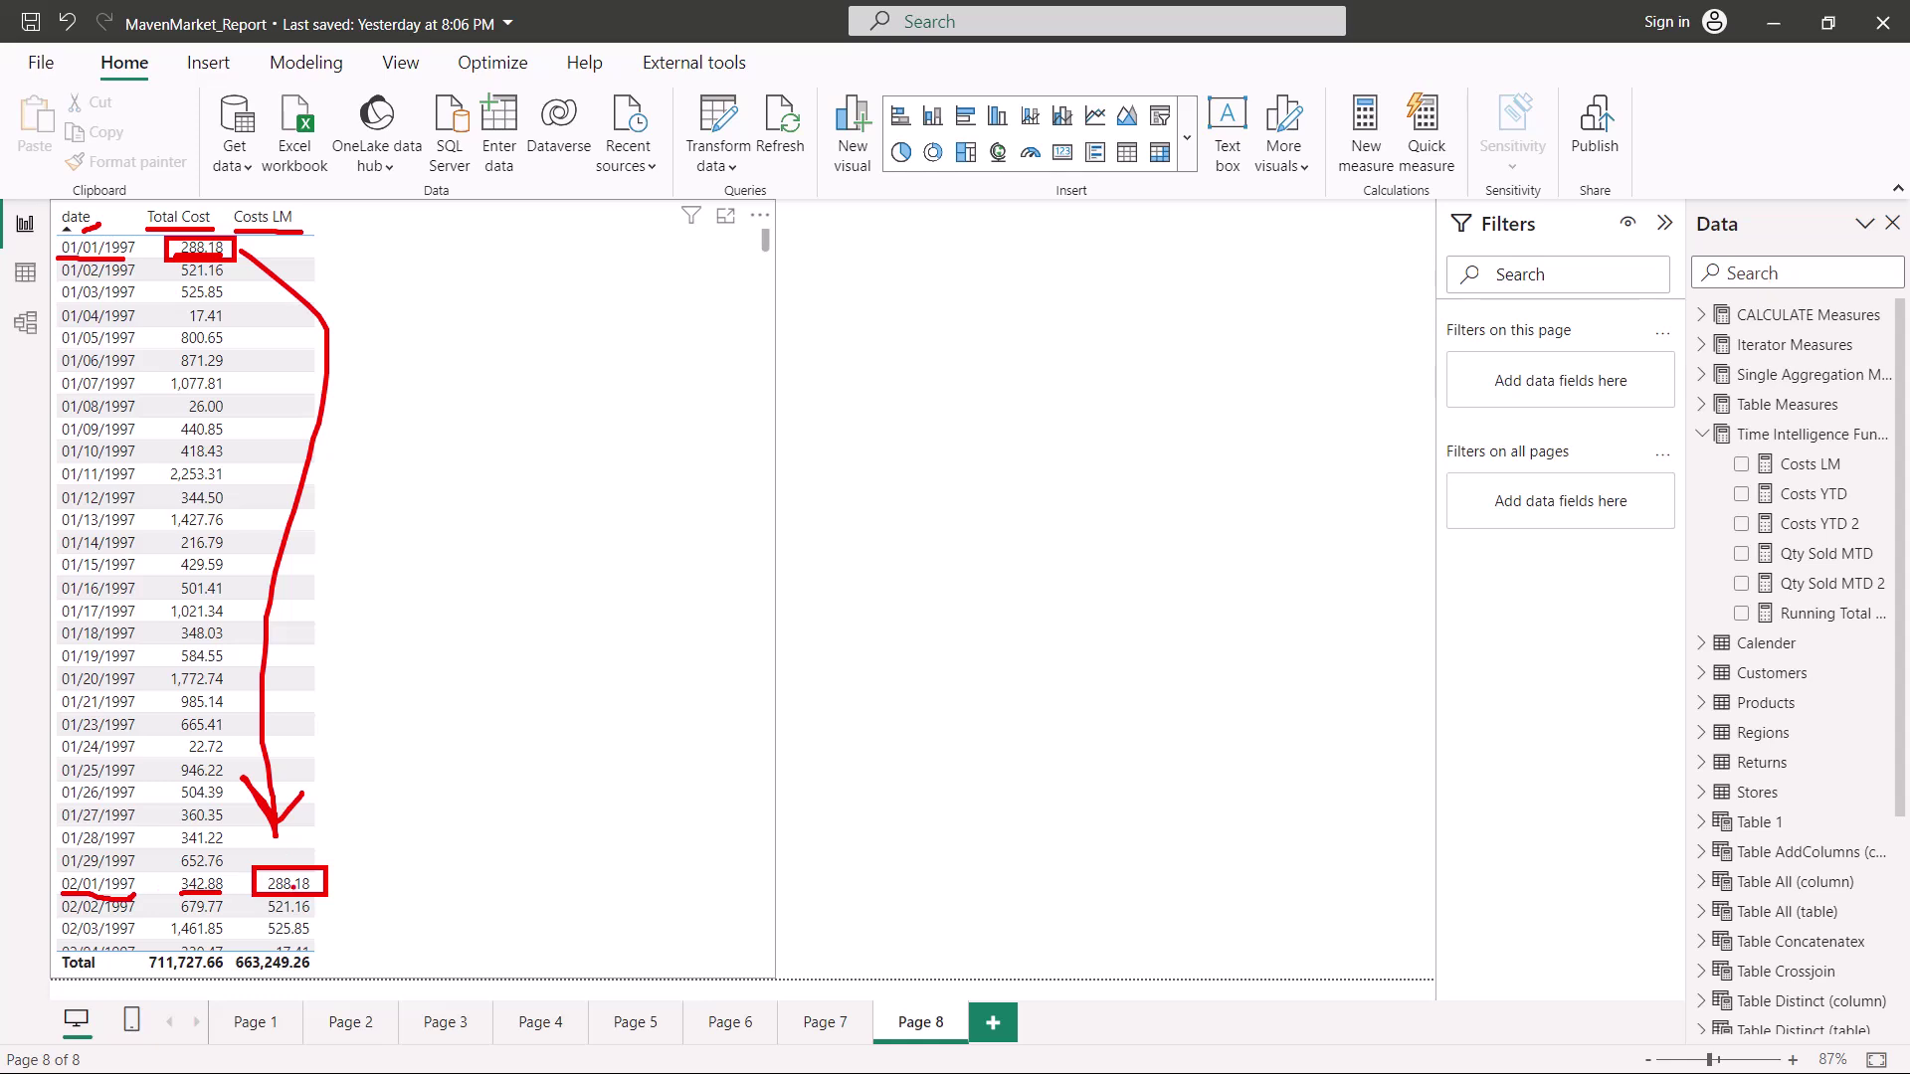
left_click_drag(53, 920, 136, 911)
mouse_move(229, 282)
left_mouse_down()
mouse_move(343, 383)
mouse_move(403, 599)
mouse_move(314, 913)
left_mouse_up()
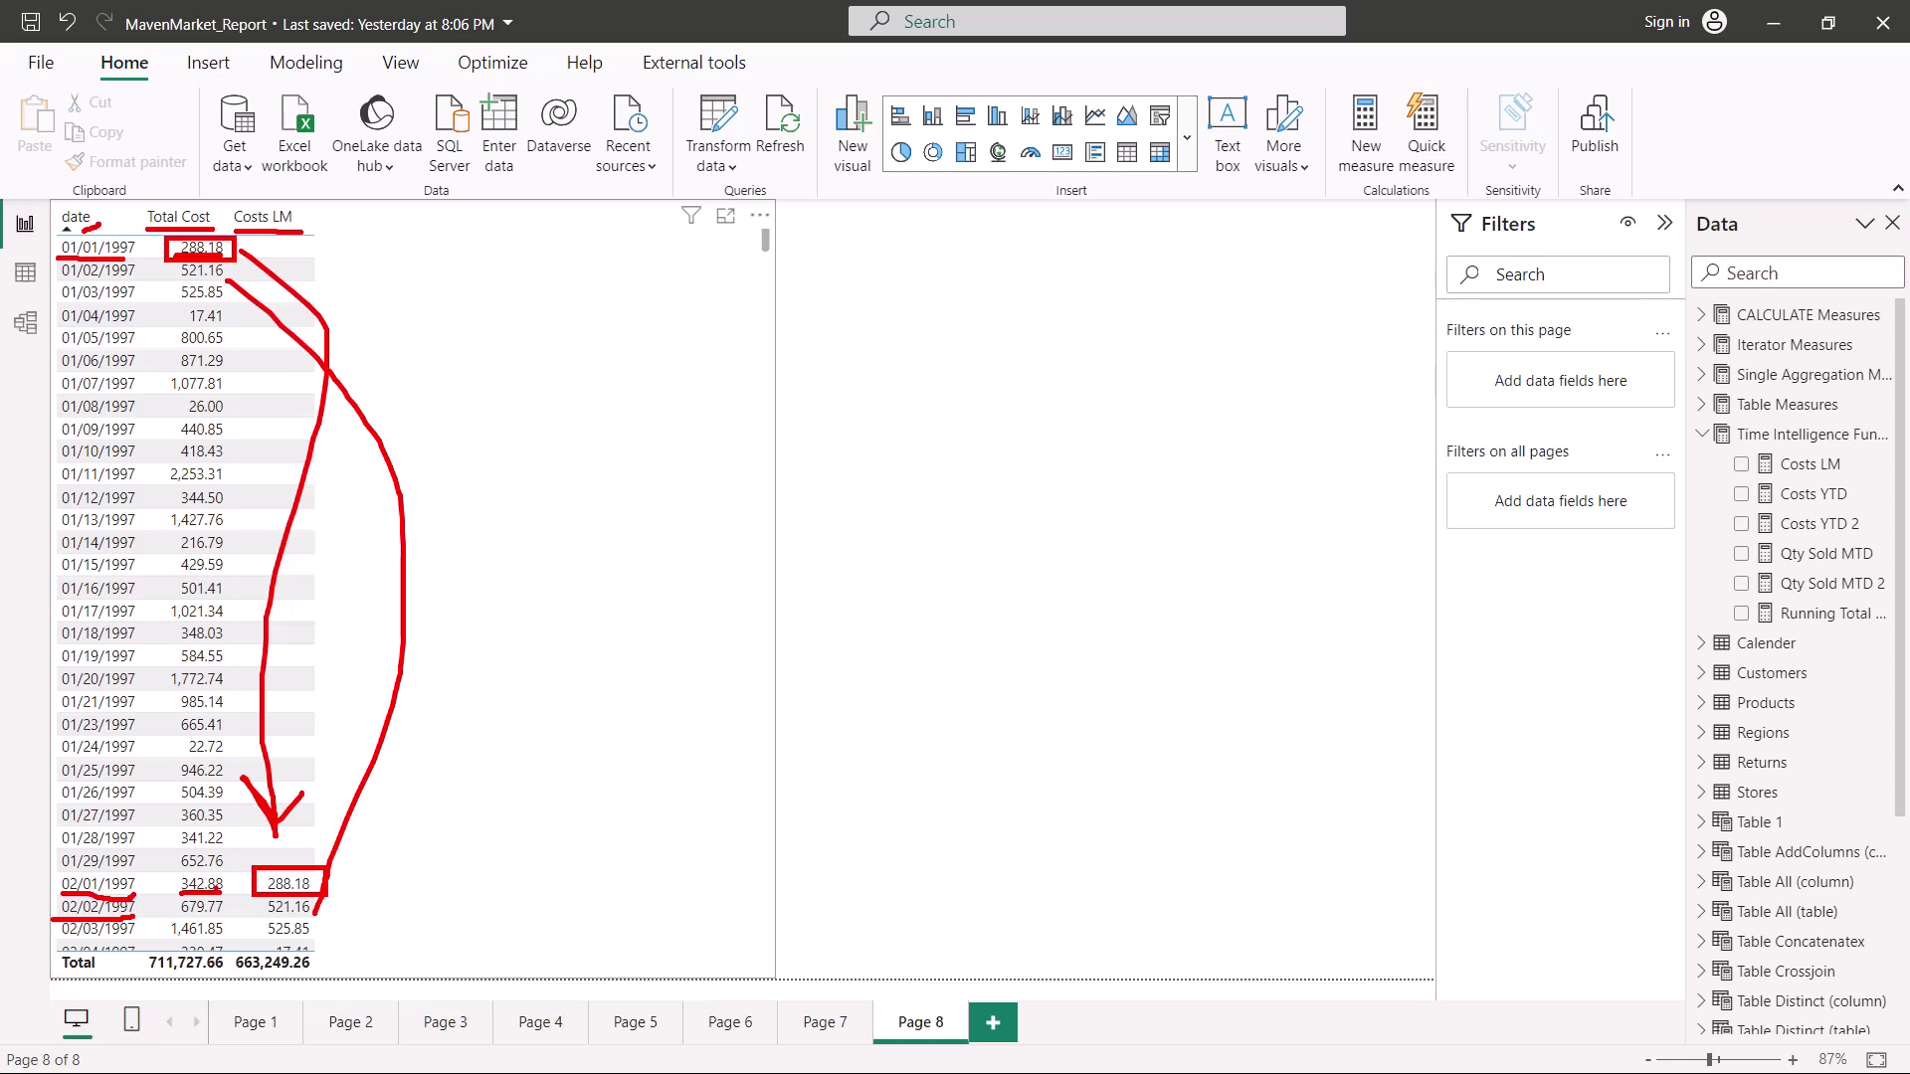
key("Escape")
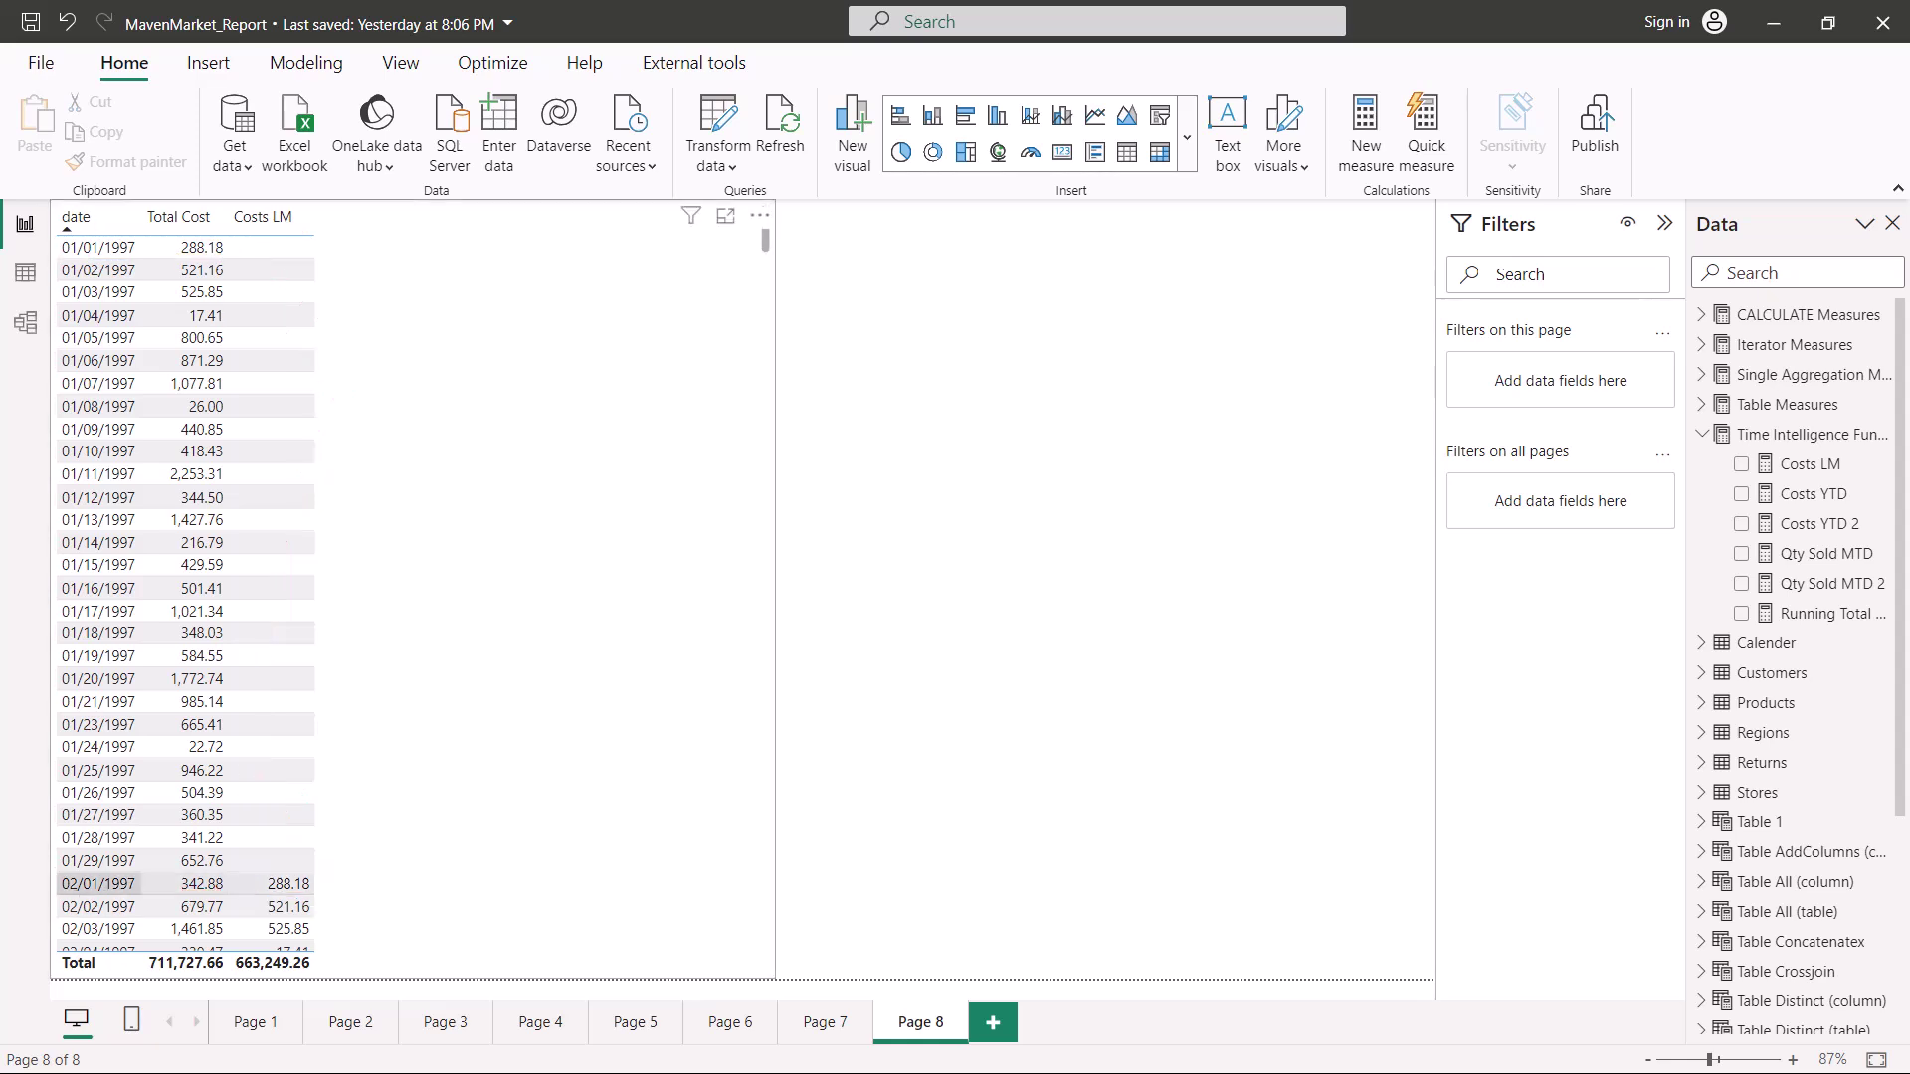
Examine the 02/01/1997 row, comparing its Total Cost with its Costs LM value
left_click_drag(58, 895, 121, 897)
mouse_move(267, 896)
left_mouse_down()
mouse_move(309, 894)
mouse_move(269, 881)
left_mouse_up()
left_click_drag(241, 234, 314, 237)
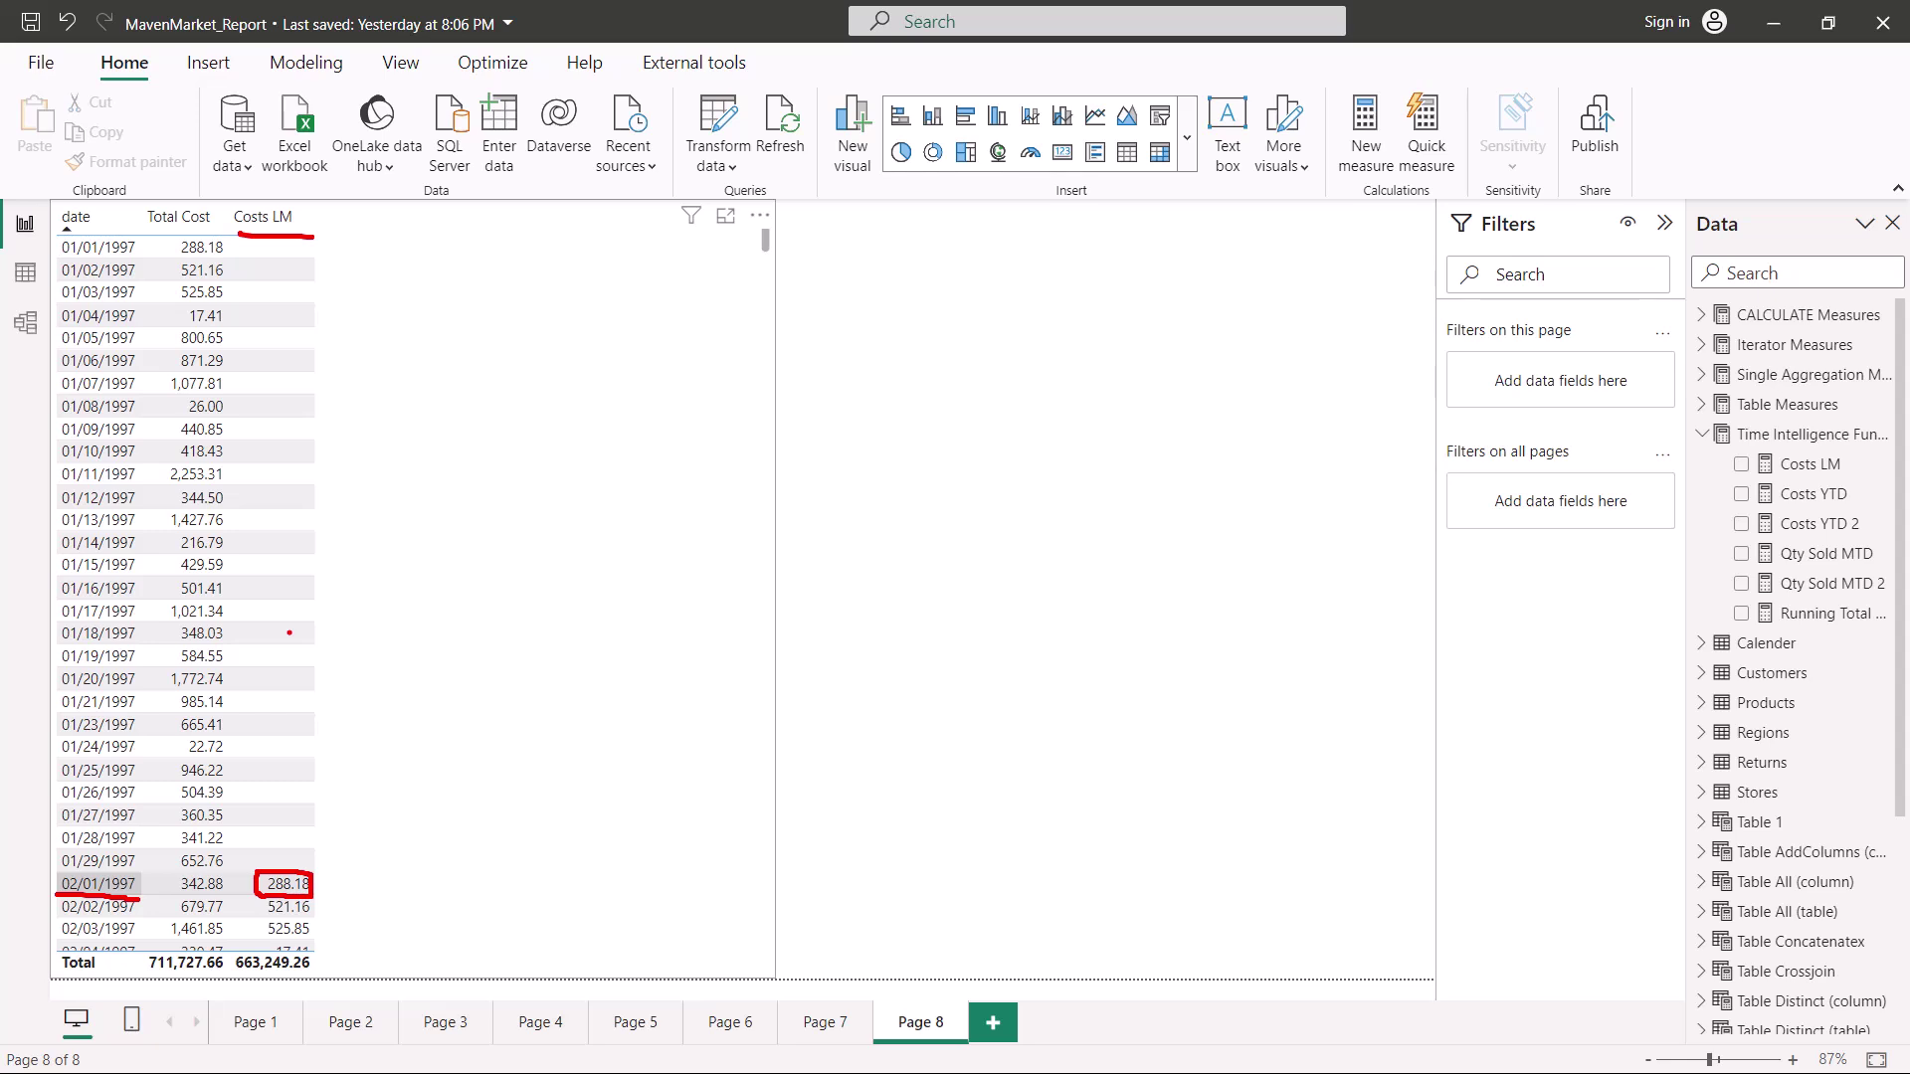
key("Escape")
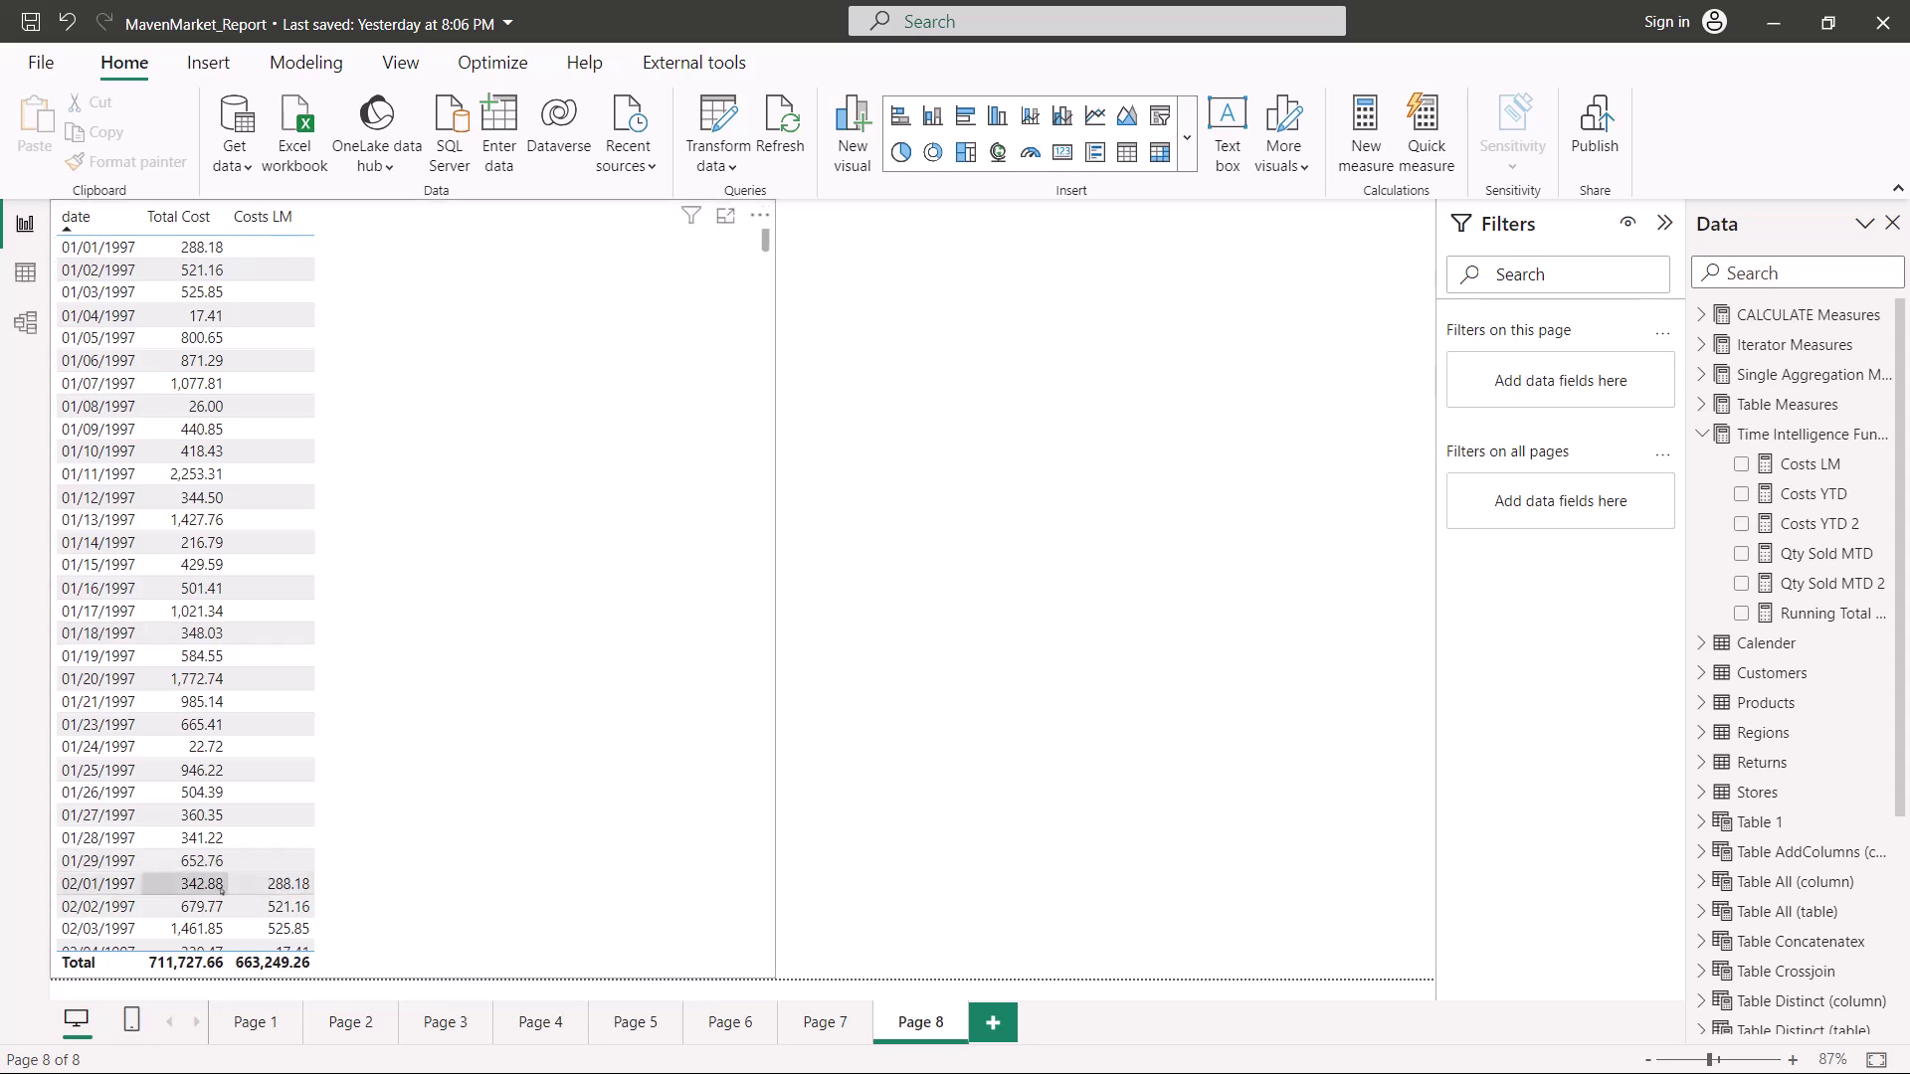
left_click_drag(183, 899, 329, 898)
mouse_move(165, 874)
left_mouse_down()
mouse_move(171, 899)
mouse_move(287, 867)
mouse_move(345, 893)
mouse_move(157, 904)
left_mouse_up()
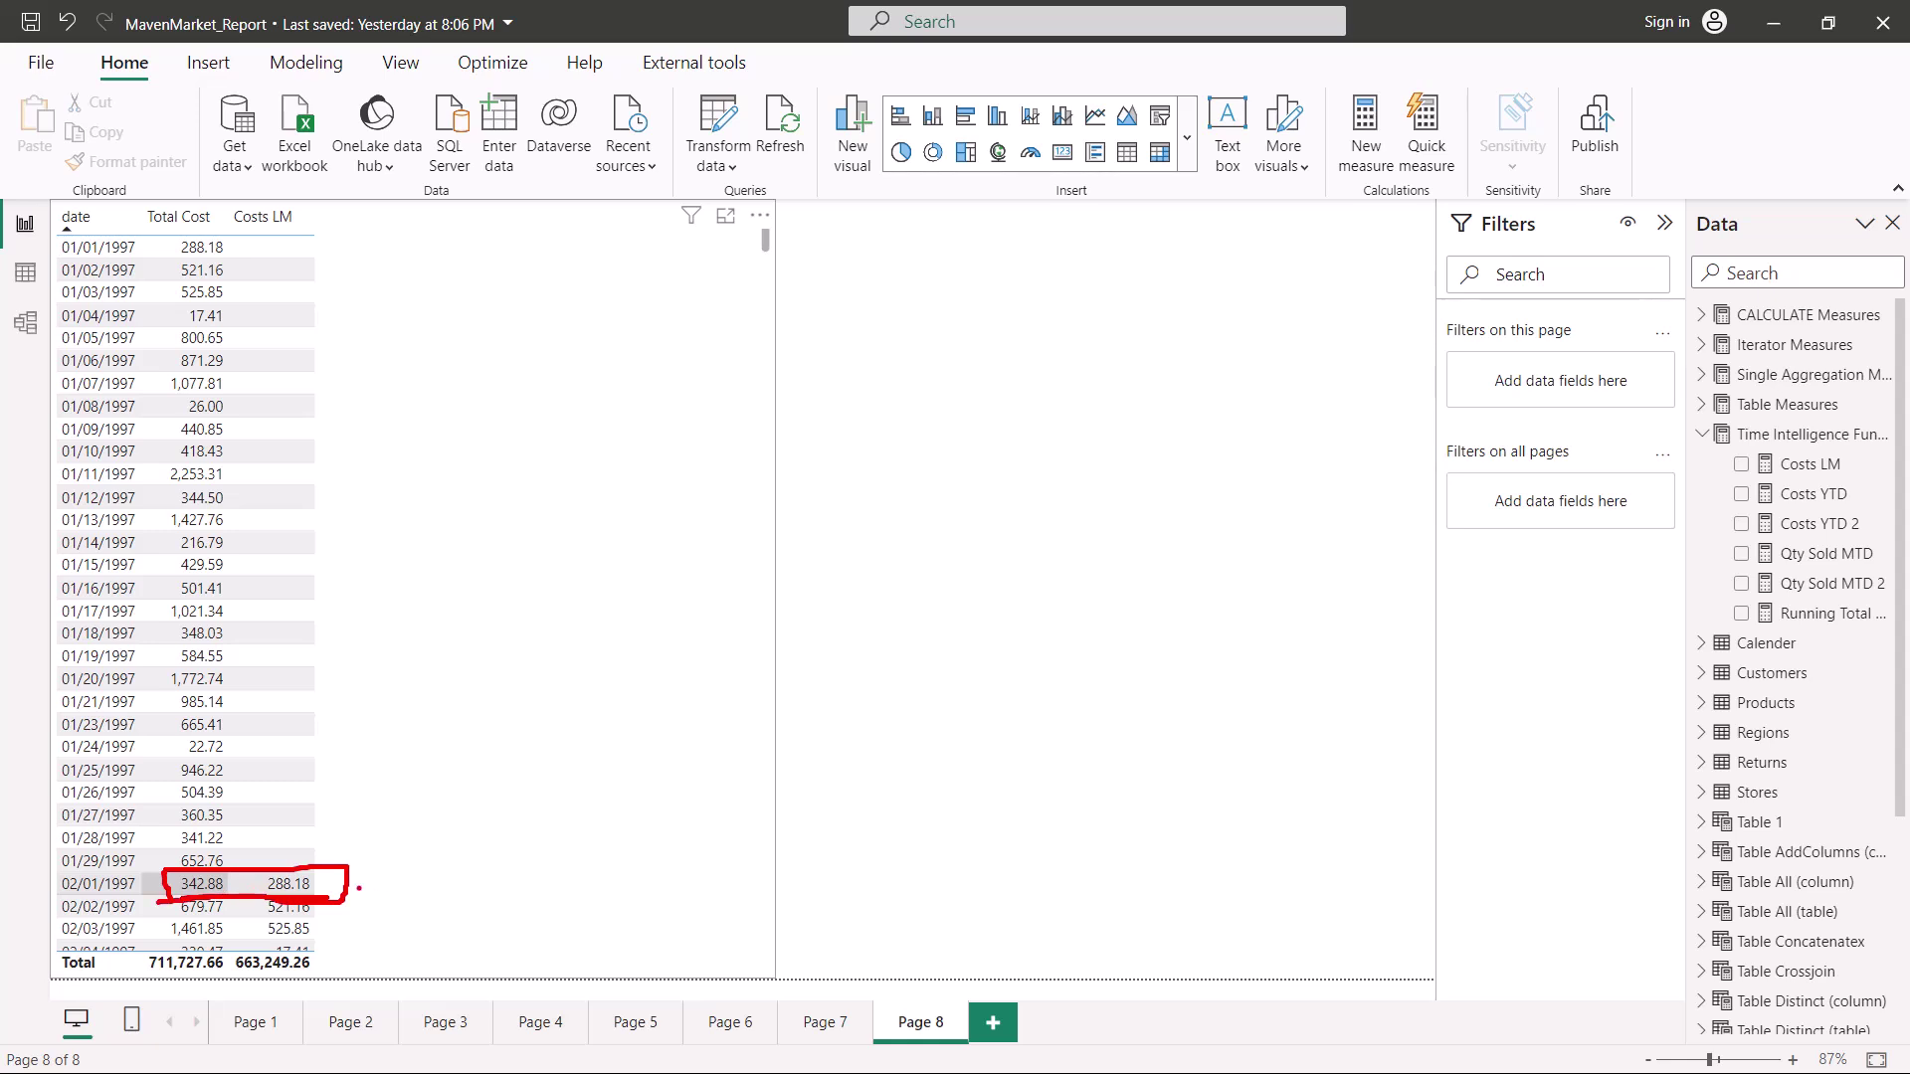
mouse_move(365, 881)
left_mouse_down()
mouse_move(395, 895)
mouse_move(420, 856)
mouse_move(443, 890)
left_mouse_up()
Switch to DAX Guide in the browser and read the description of the SAMEPERIODLASTYEAR function
key("alt+Tab")
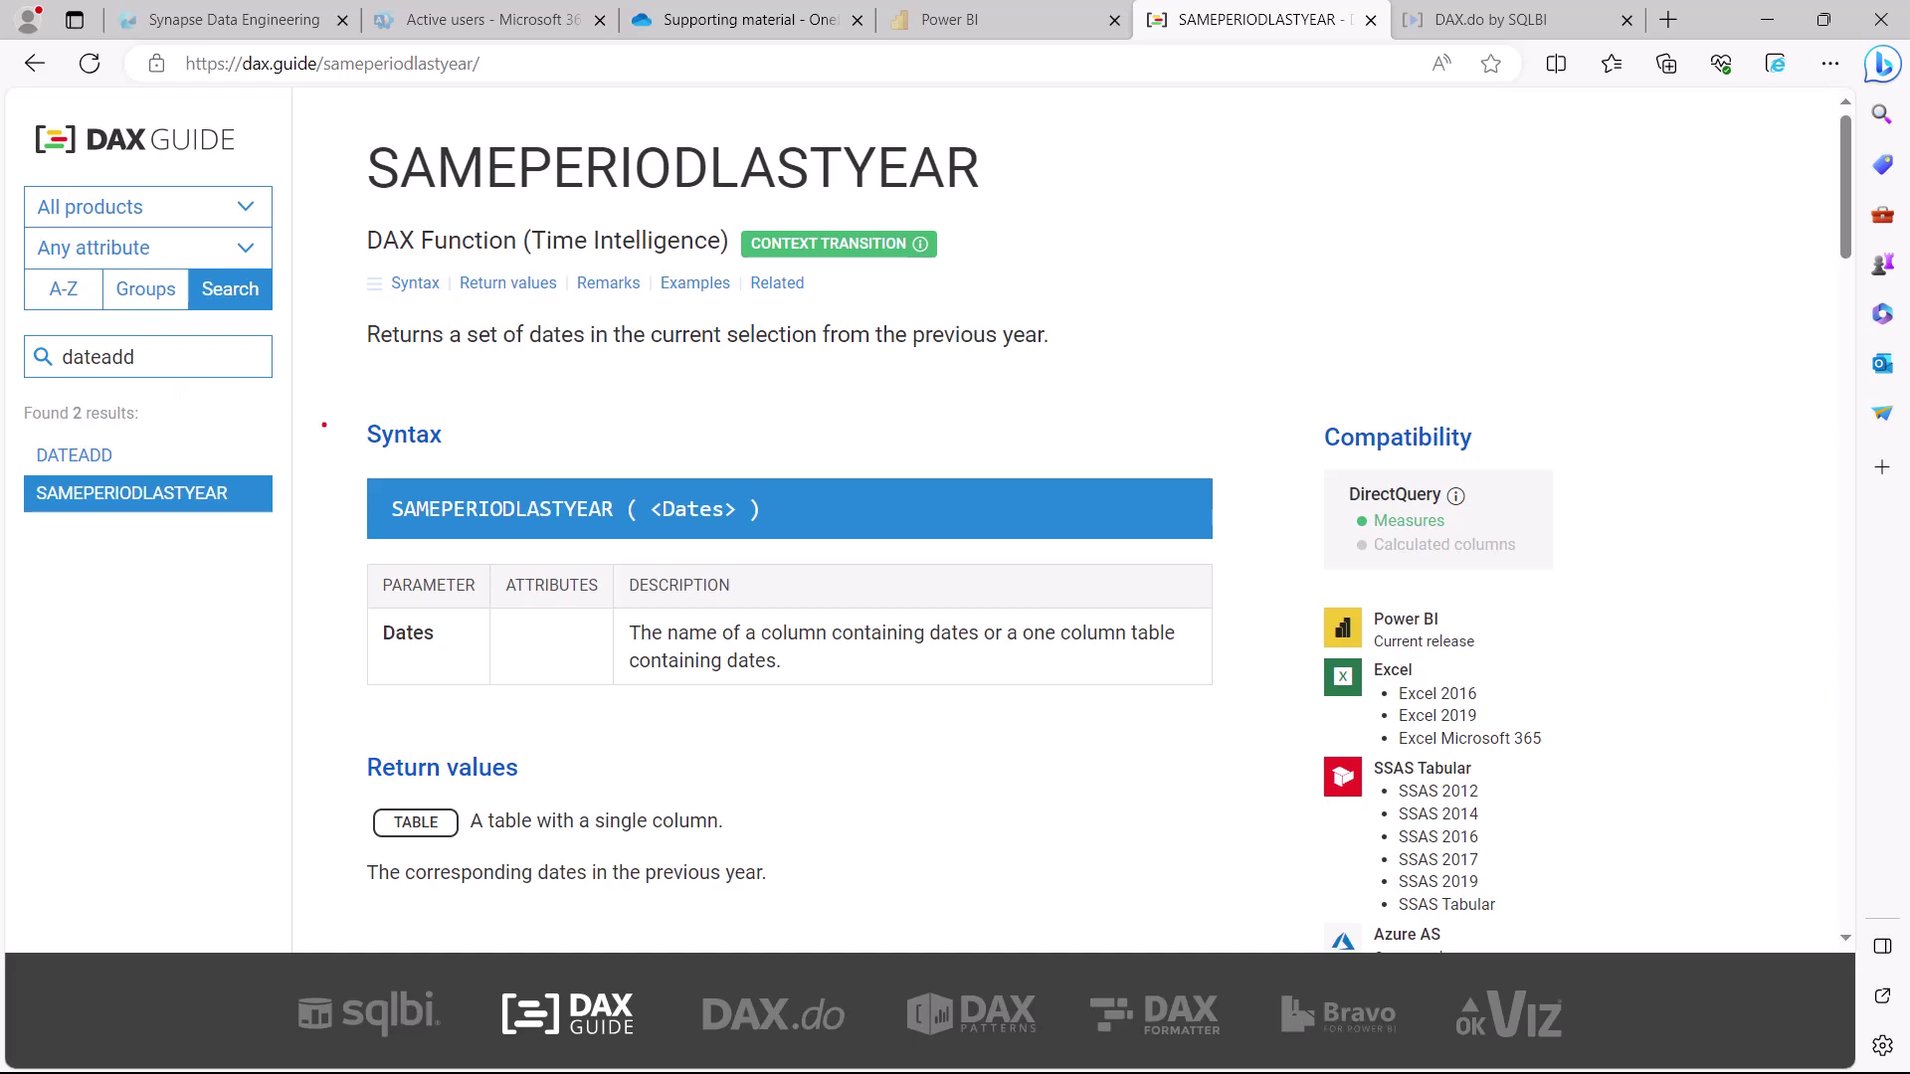
mouse_move(345, 100)
left_mouse_down()
mouse_move(418, 322)
mouse_move(508, 364)
mouse_move(1070, 420)
left_mouse_up()
left_click_drag(375, 205, 972, 196)
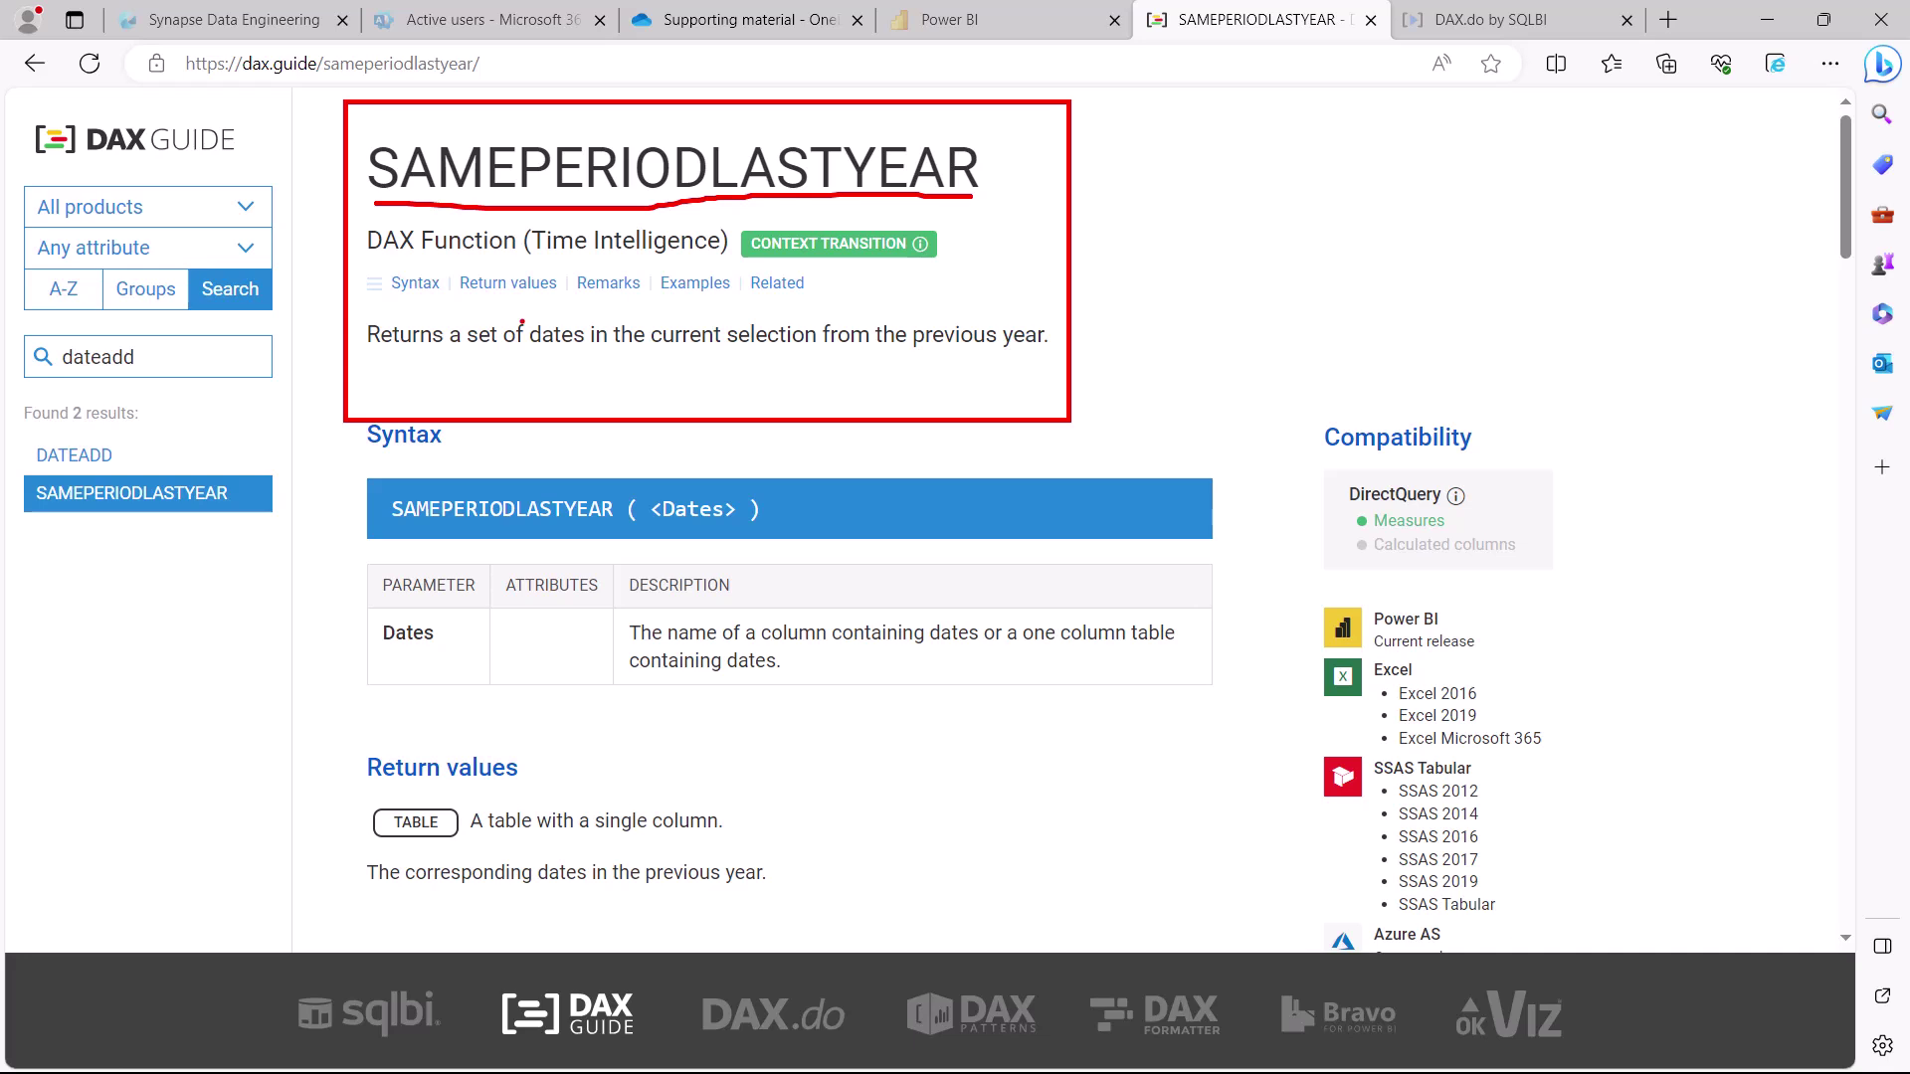
left_click_drag(371, 358, 563, 356)
left_click_drag(631, 355, 1060, 350)
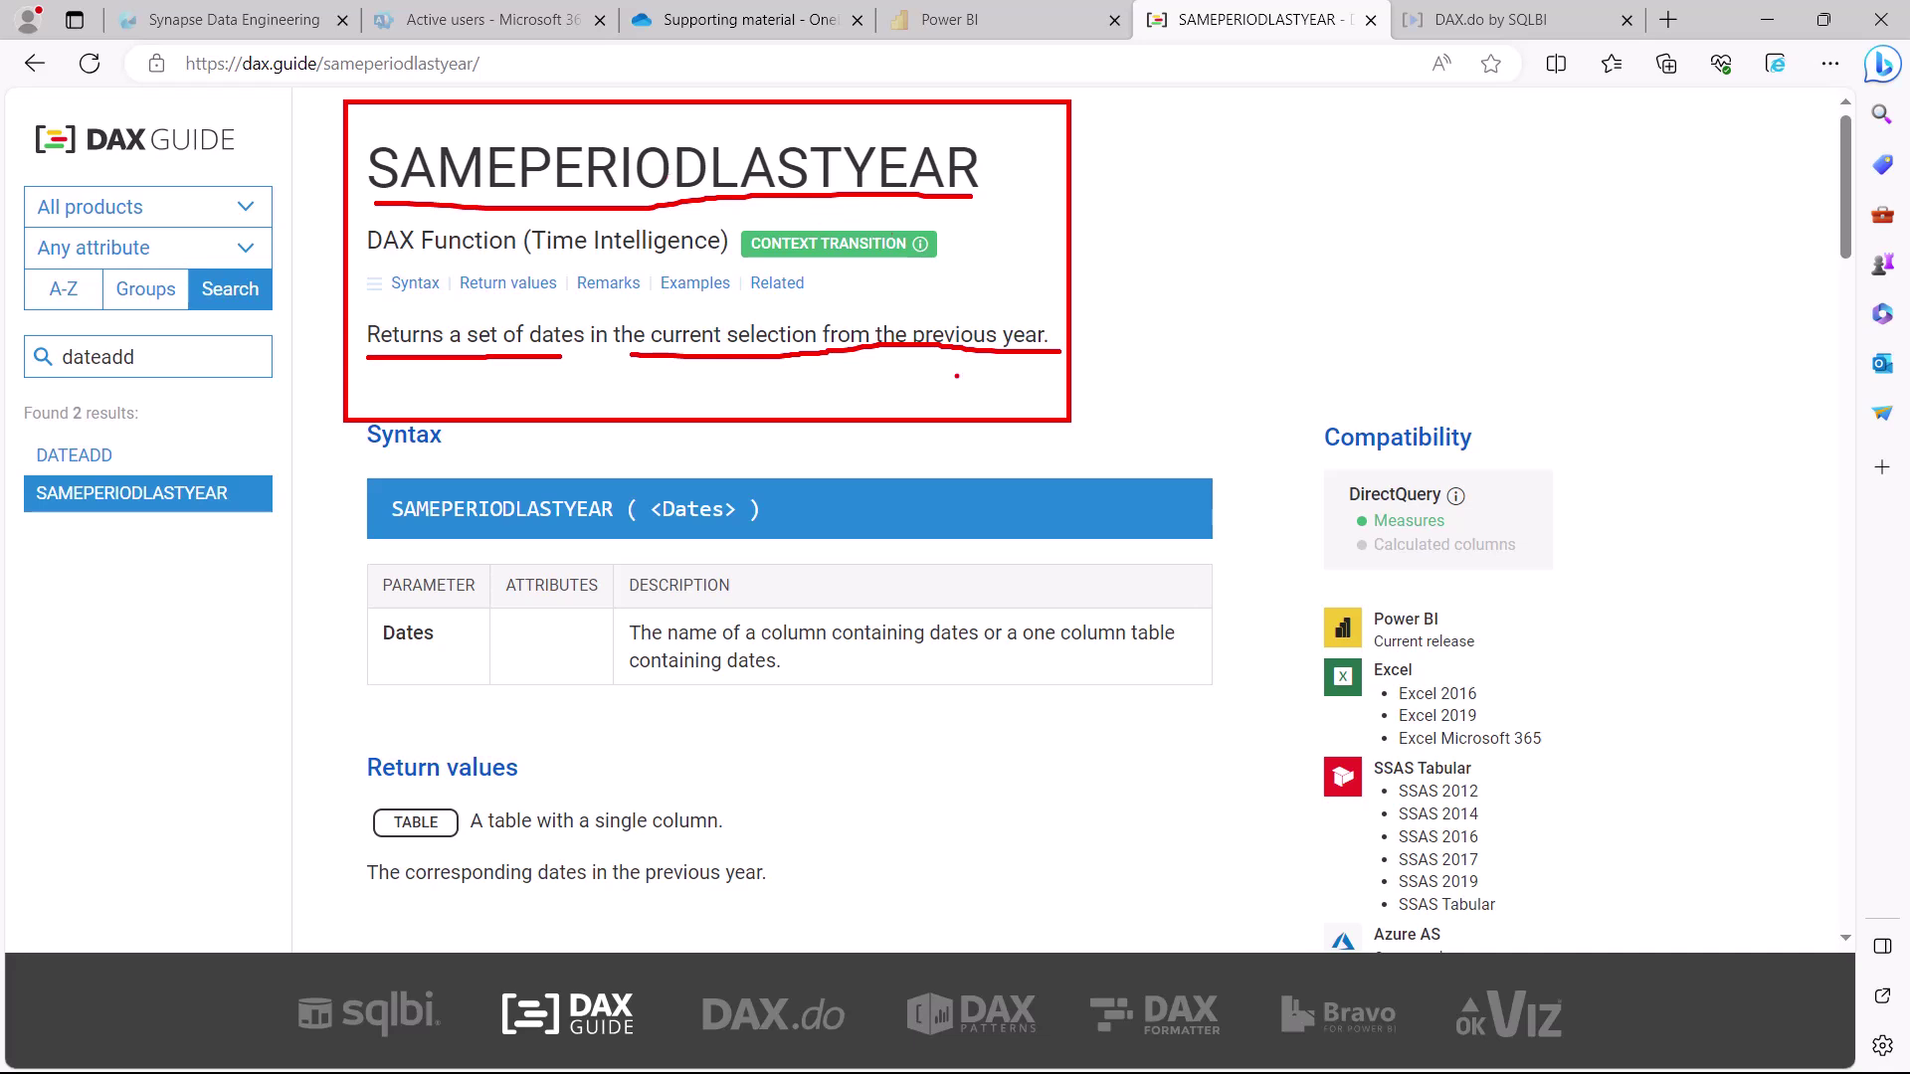
left_click_drag(903, 303, 935, 362)
key("Escape")
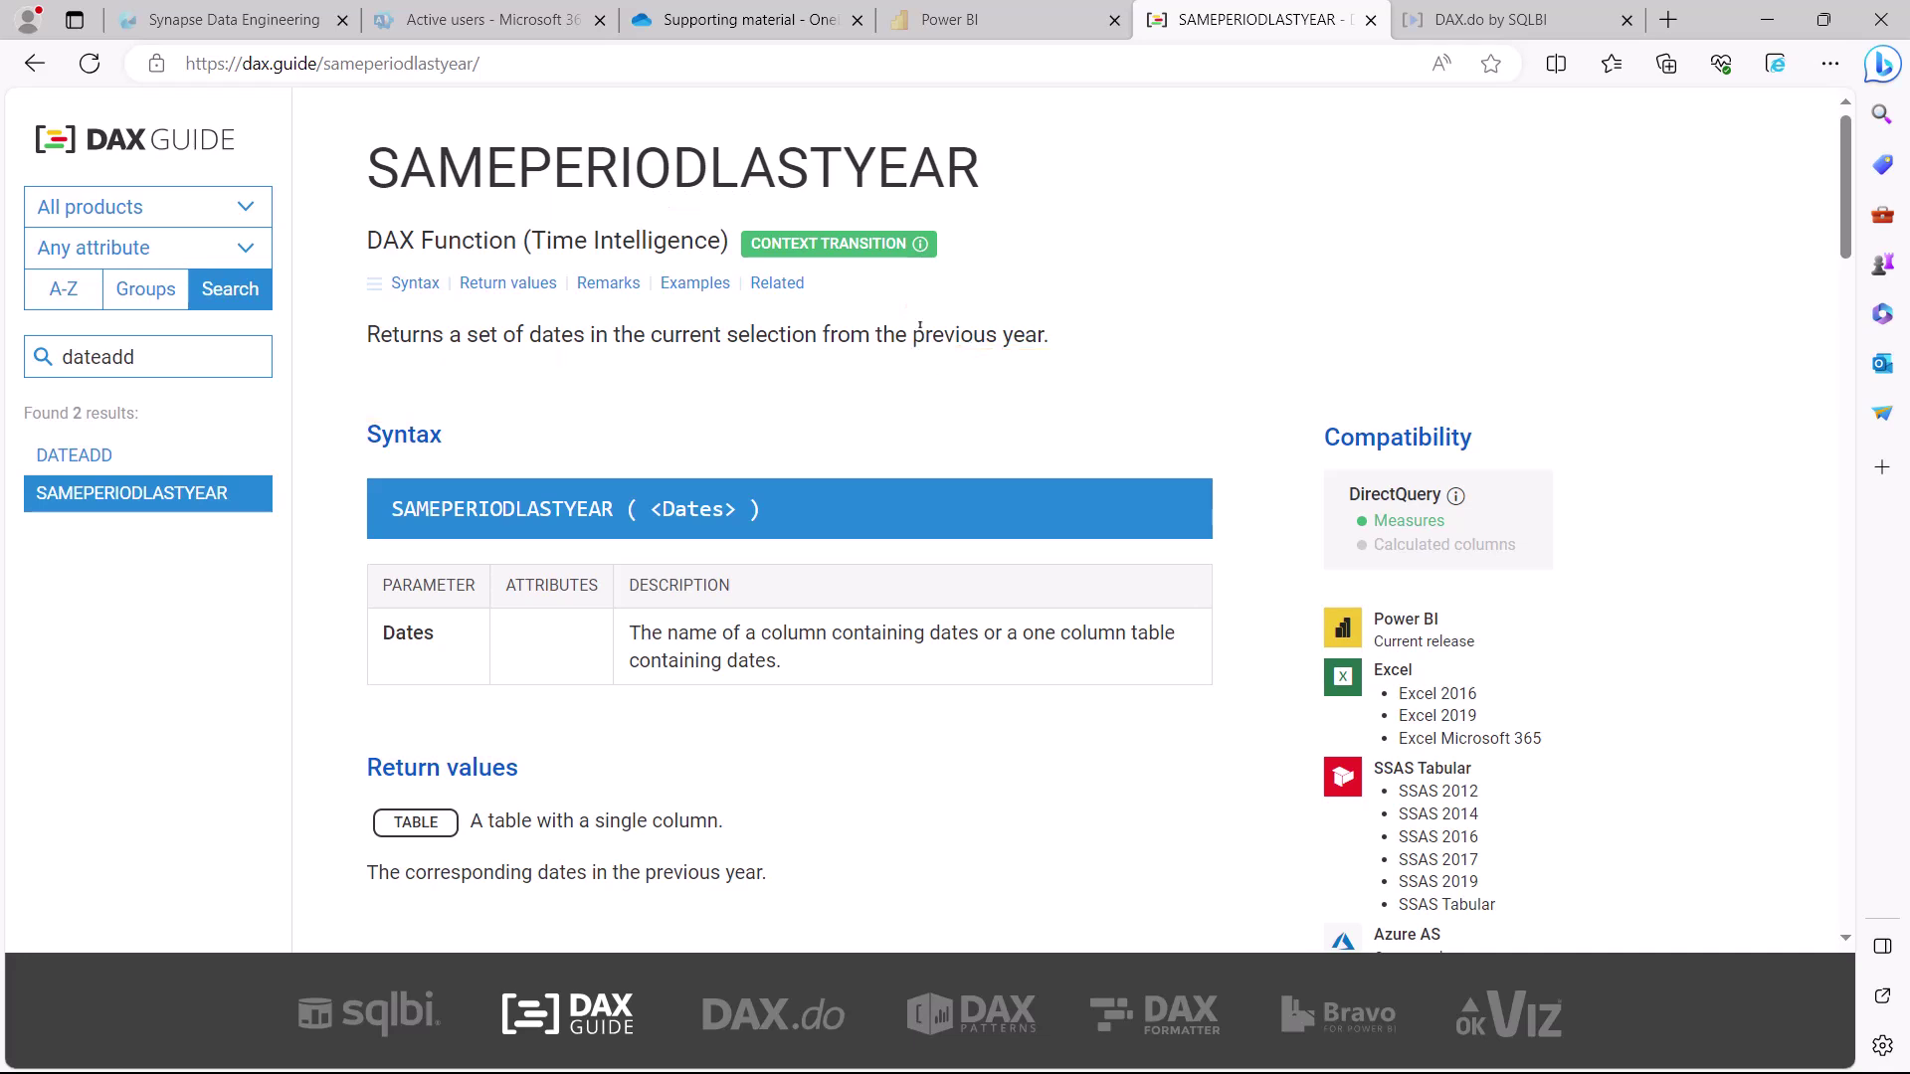
mouse_move(903, 298)
left_mouse_down()
mouse_move(935, 366)
mouse_move(1078, 366)
left_mouse_up()
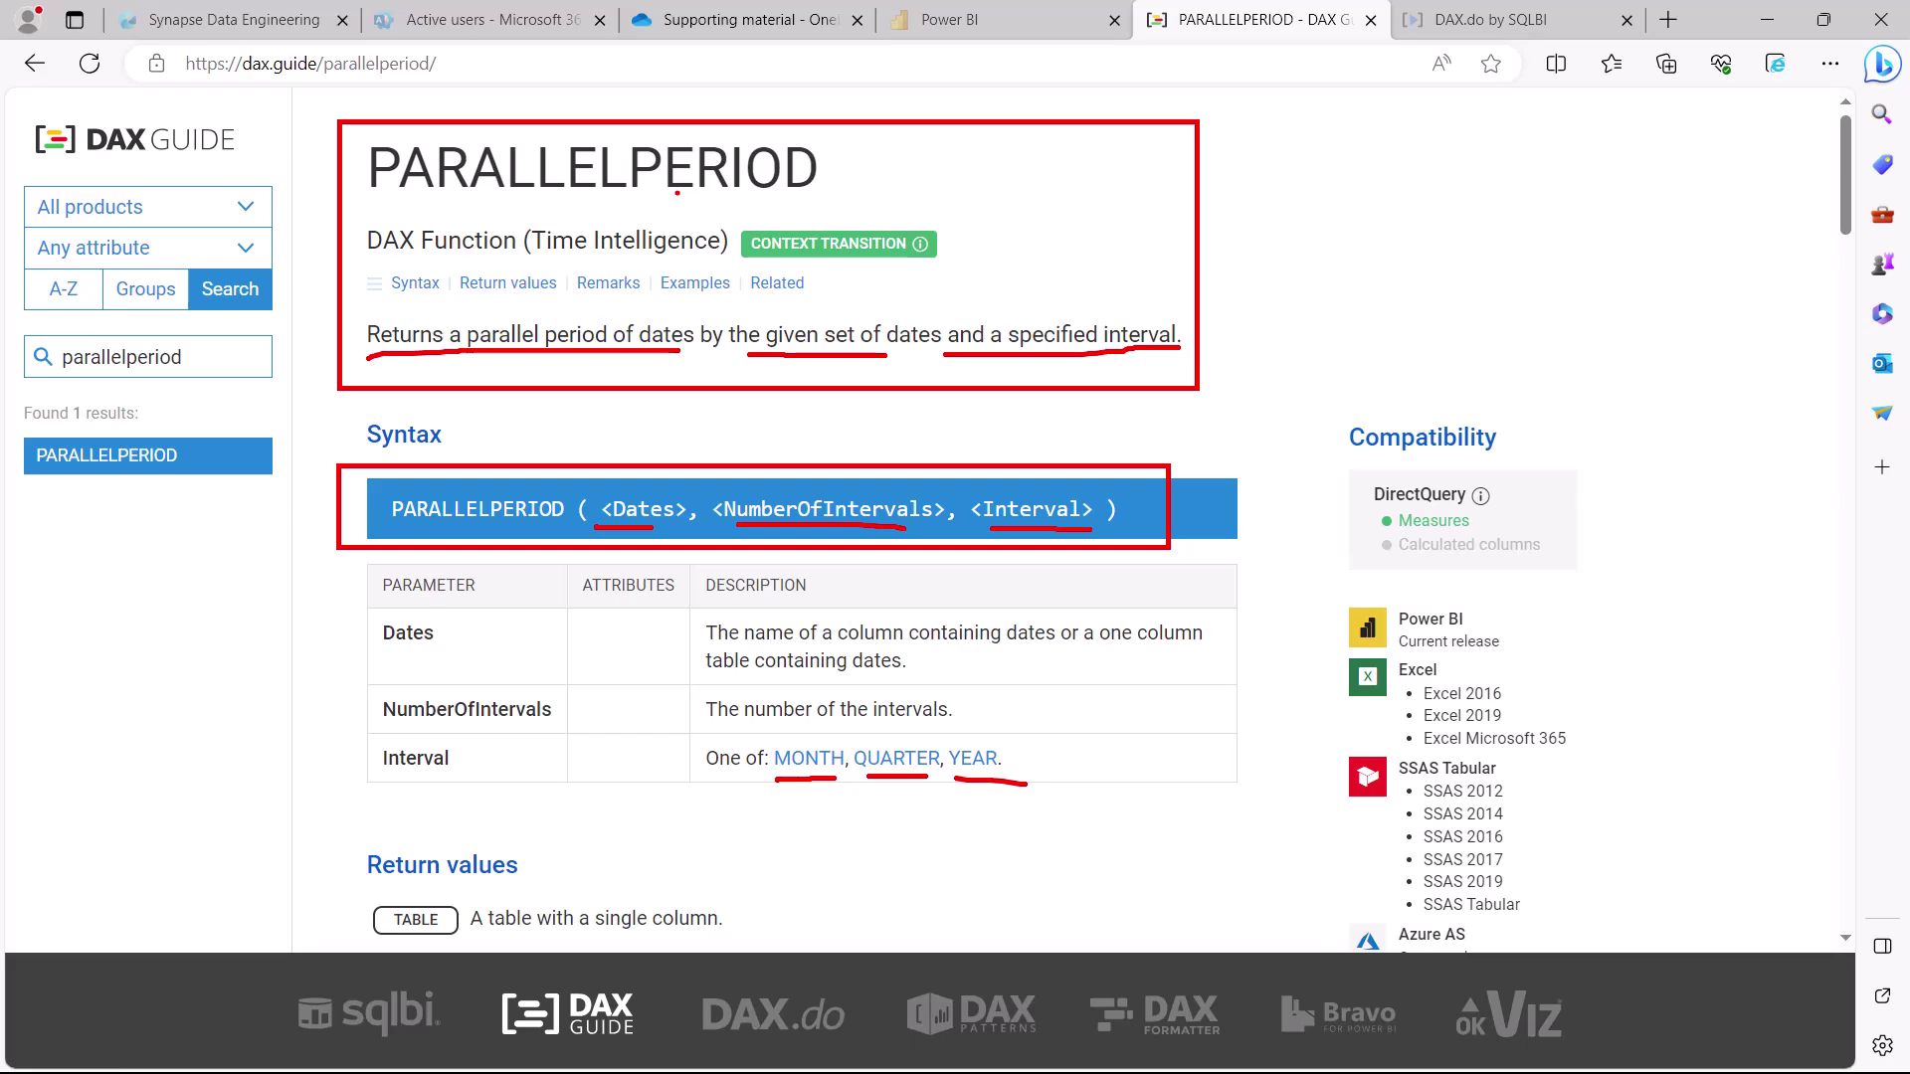
Switch to Power BI and review the Costs LM 2 formula and its PARALLELPERIOD arguments, closing the formula when done
key("alt+Tab")
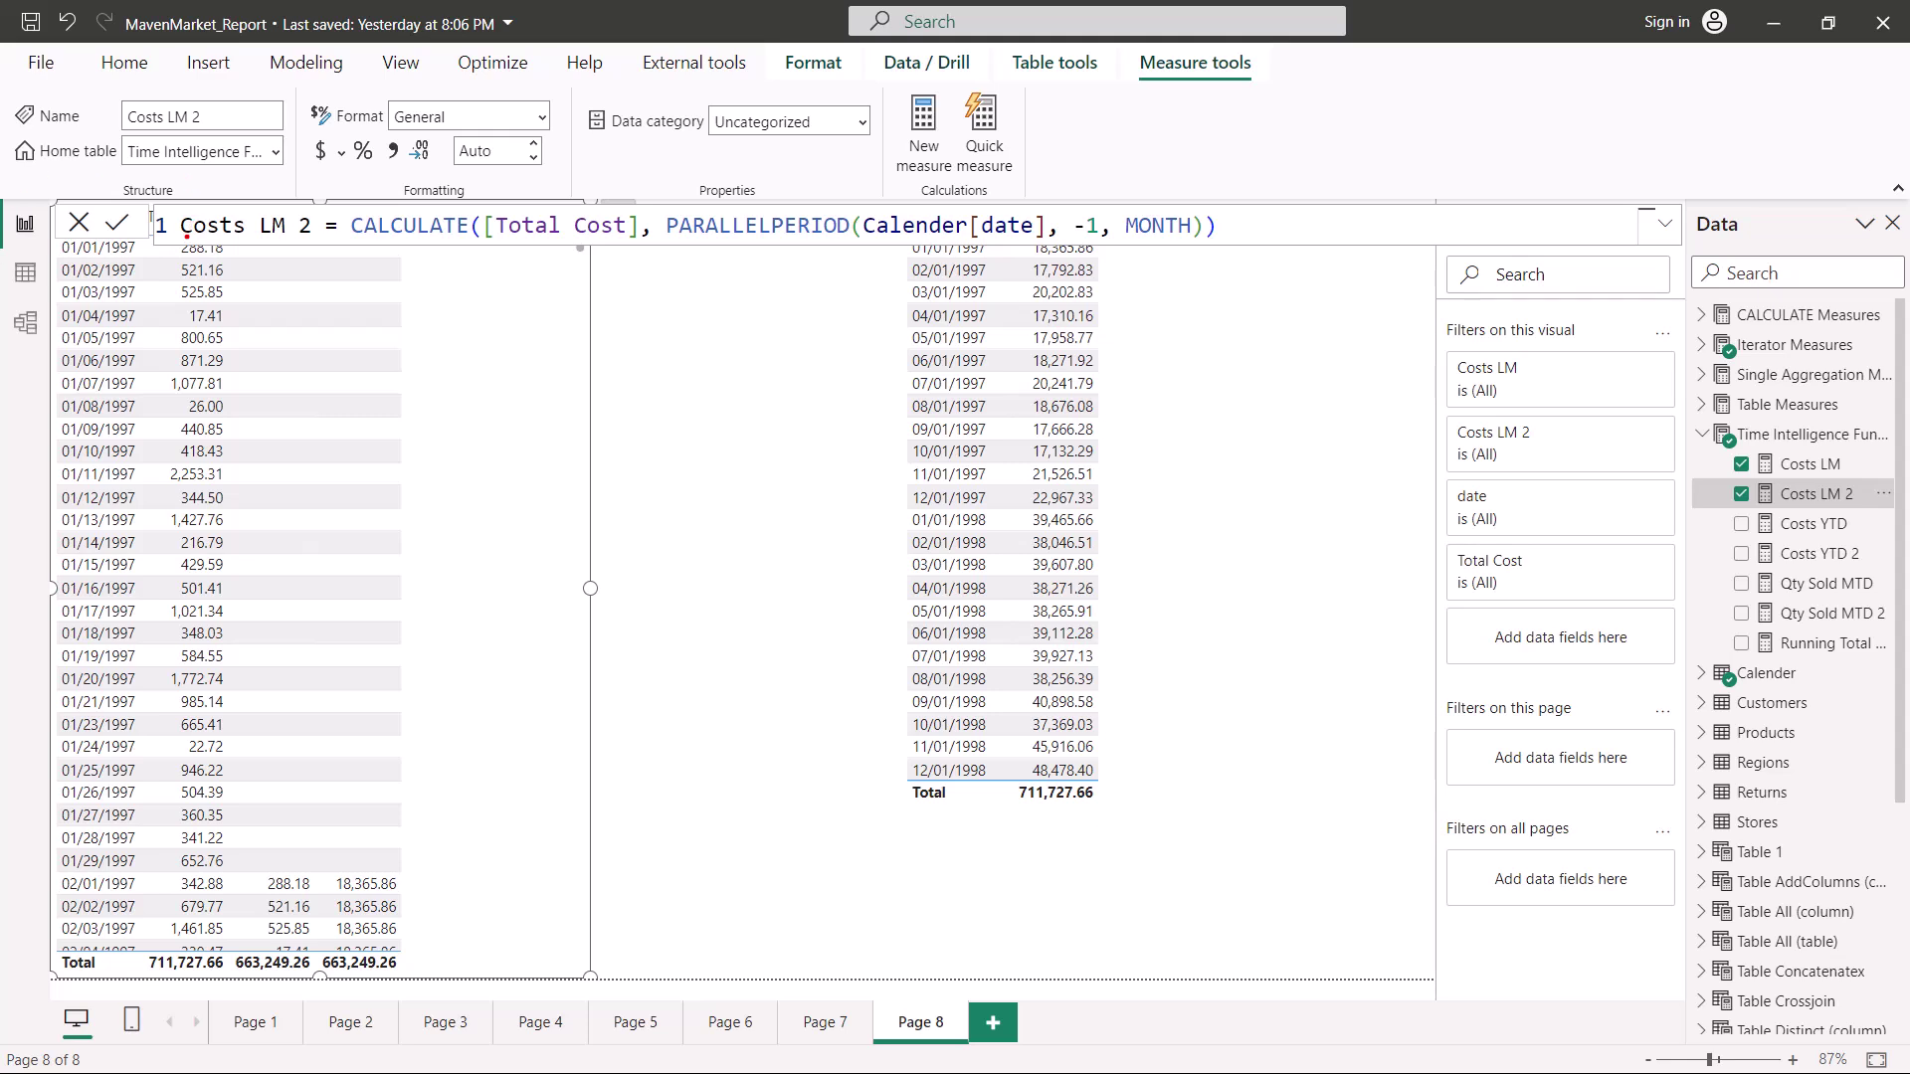
left_click_drag(183, 239, 301, 238)
left_click_drag(478, 239, 553, 240)
left_click_drag(677, 239, 851, 241)
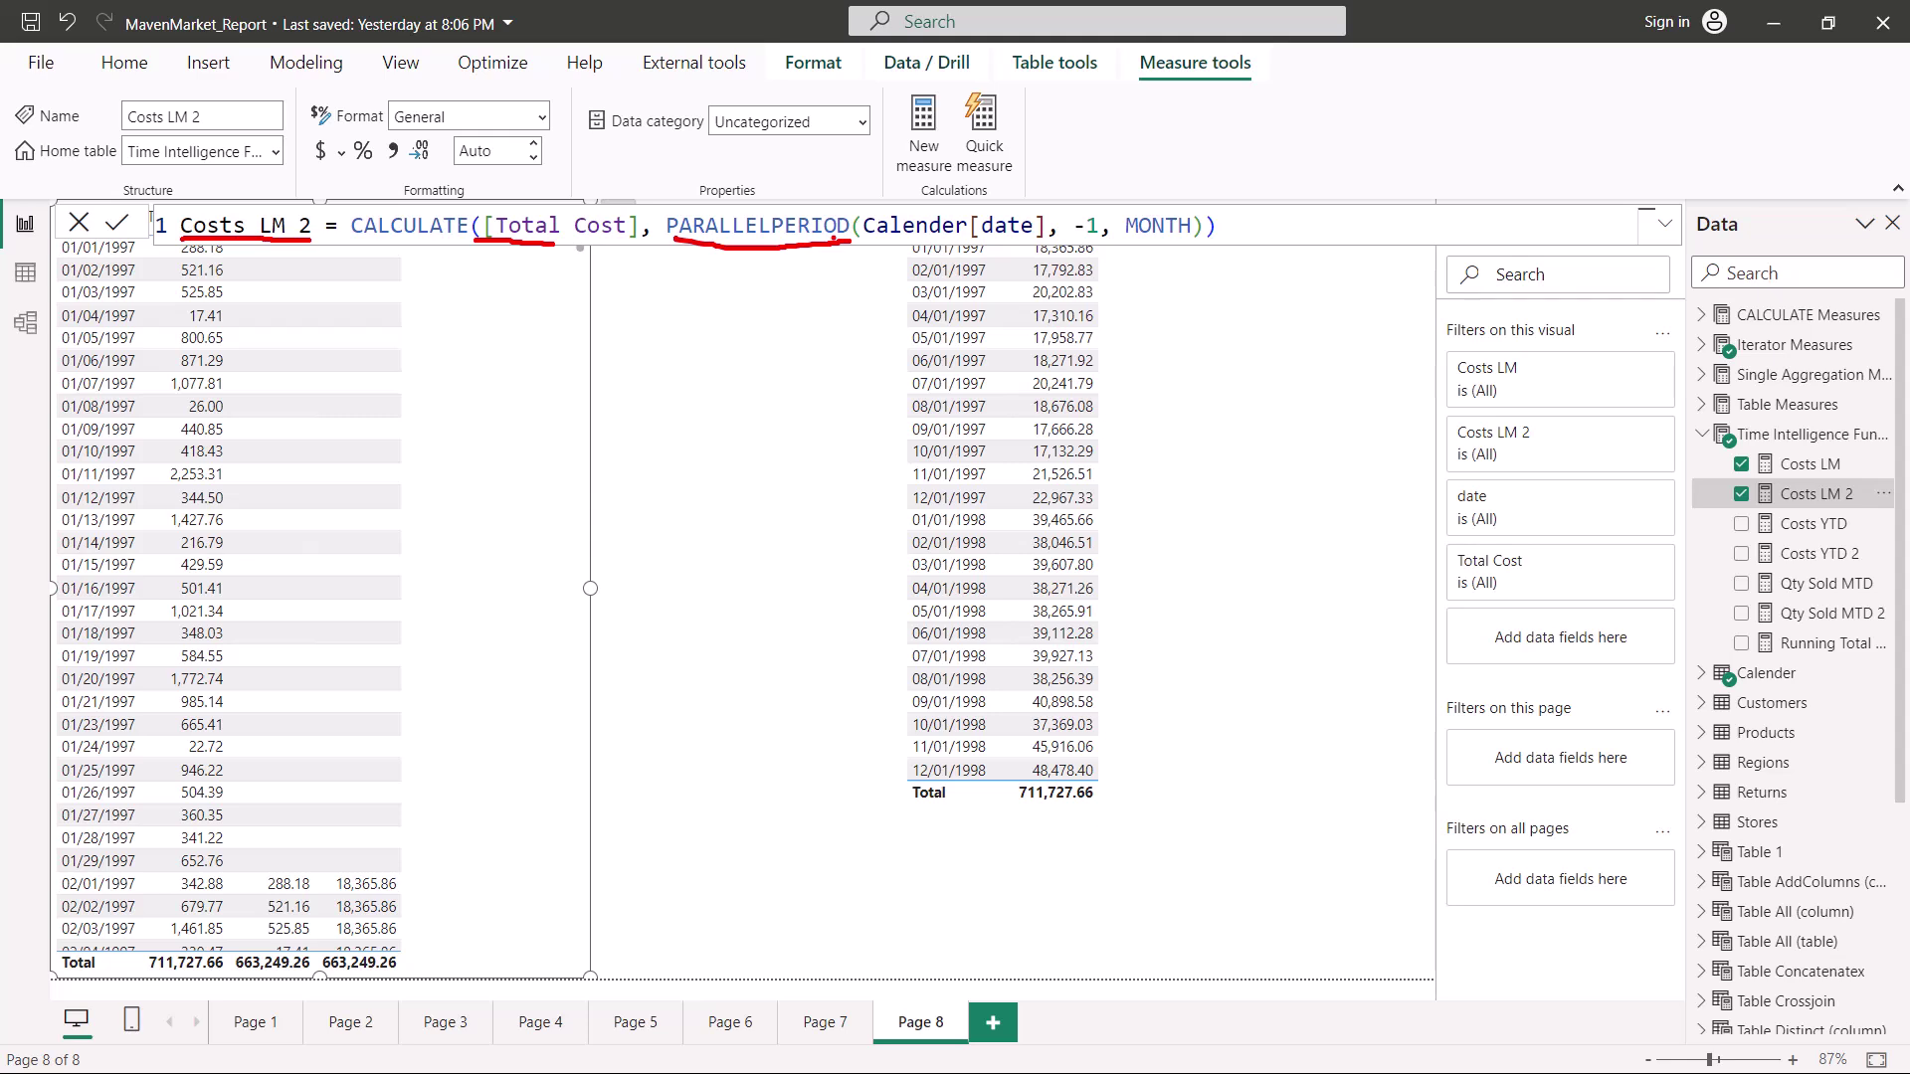
left_click_drag(976, 240, 1201, 240)
left_click(1803, 433)
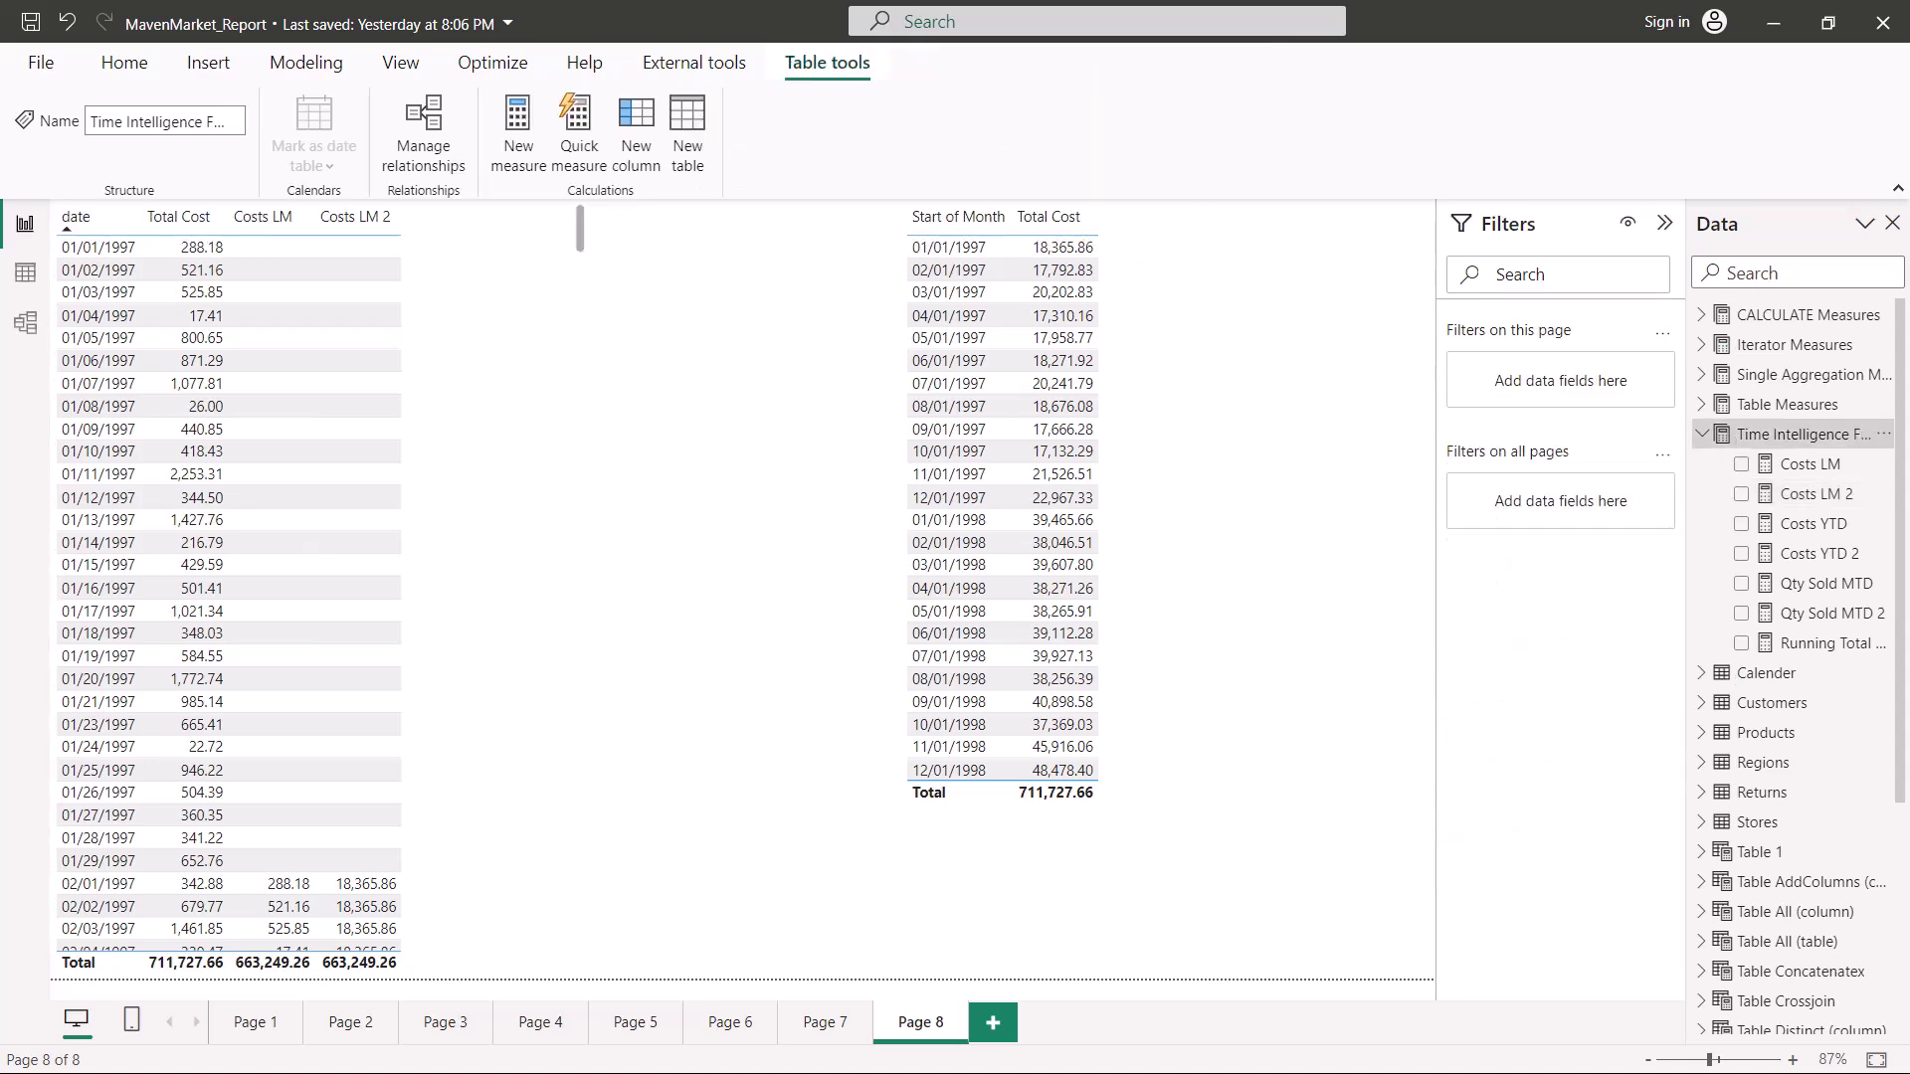
Compare the Costs LM and Costs LM 2 columns across the February 1997 dates in the daily table
left_click_drag(316, 230, 388, 228)
left_click_drag(236, 231, 286, 230)
key("Escape")
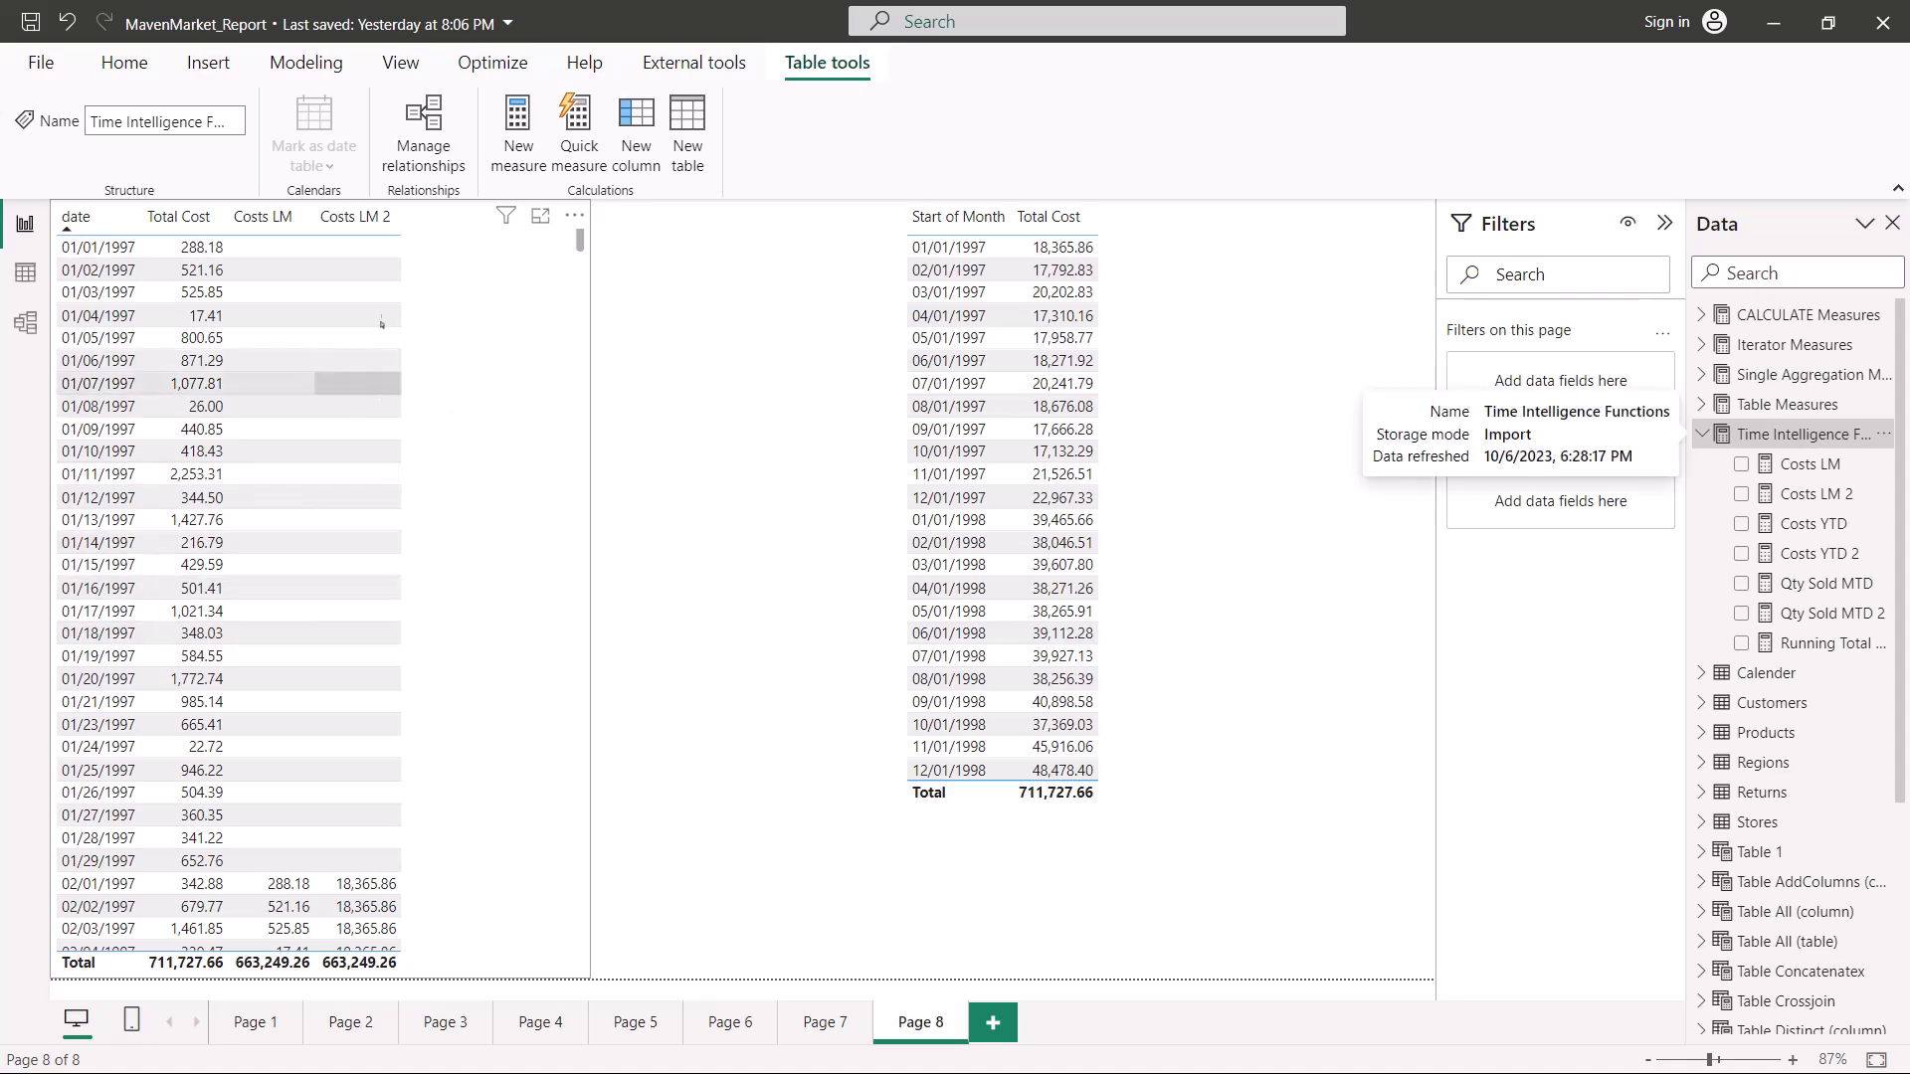
scroll(483, 434, "down", 5)
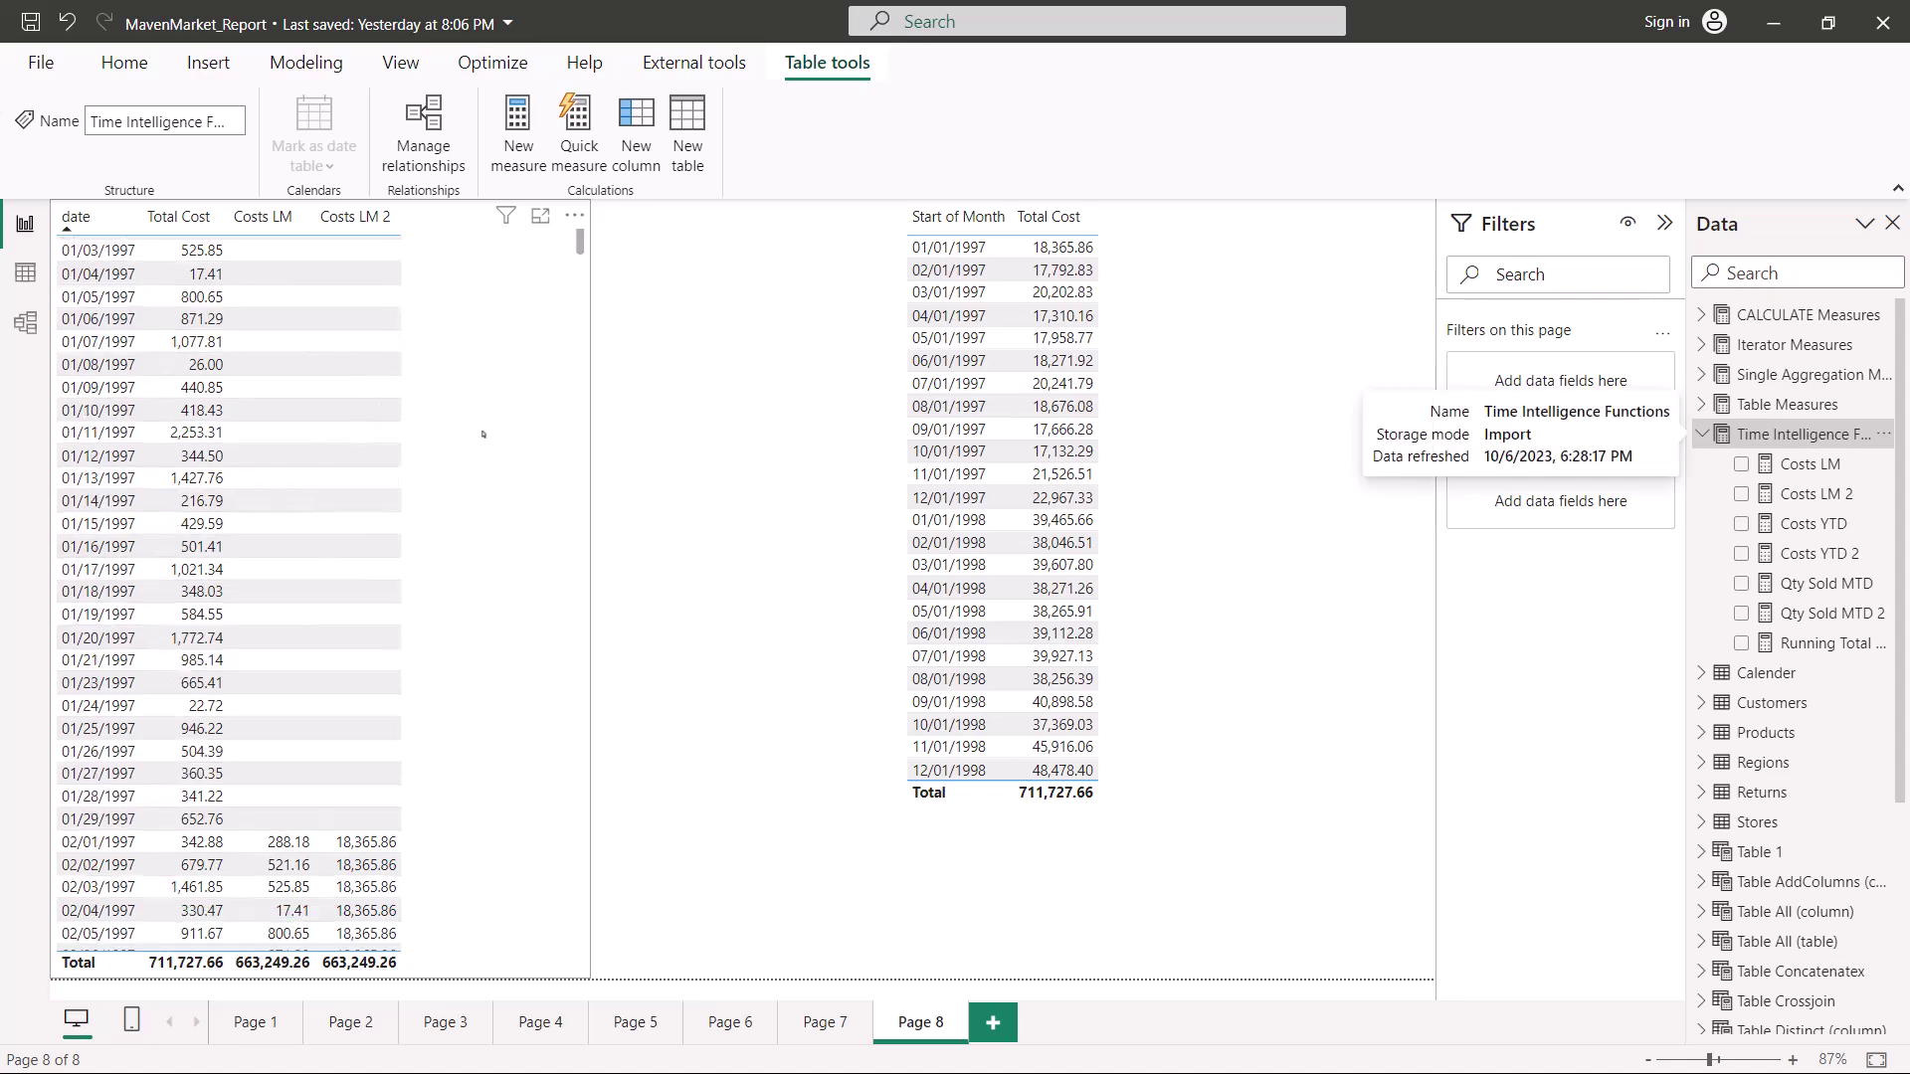
scroll(483, 433, "down", 4)
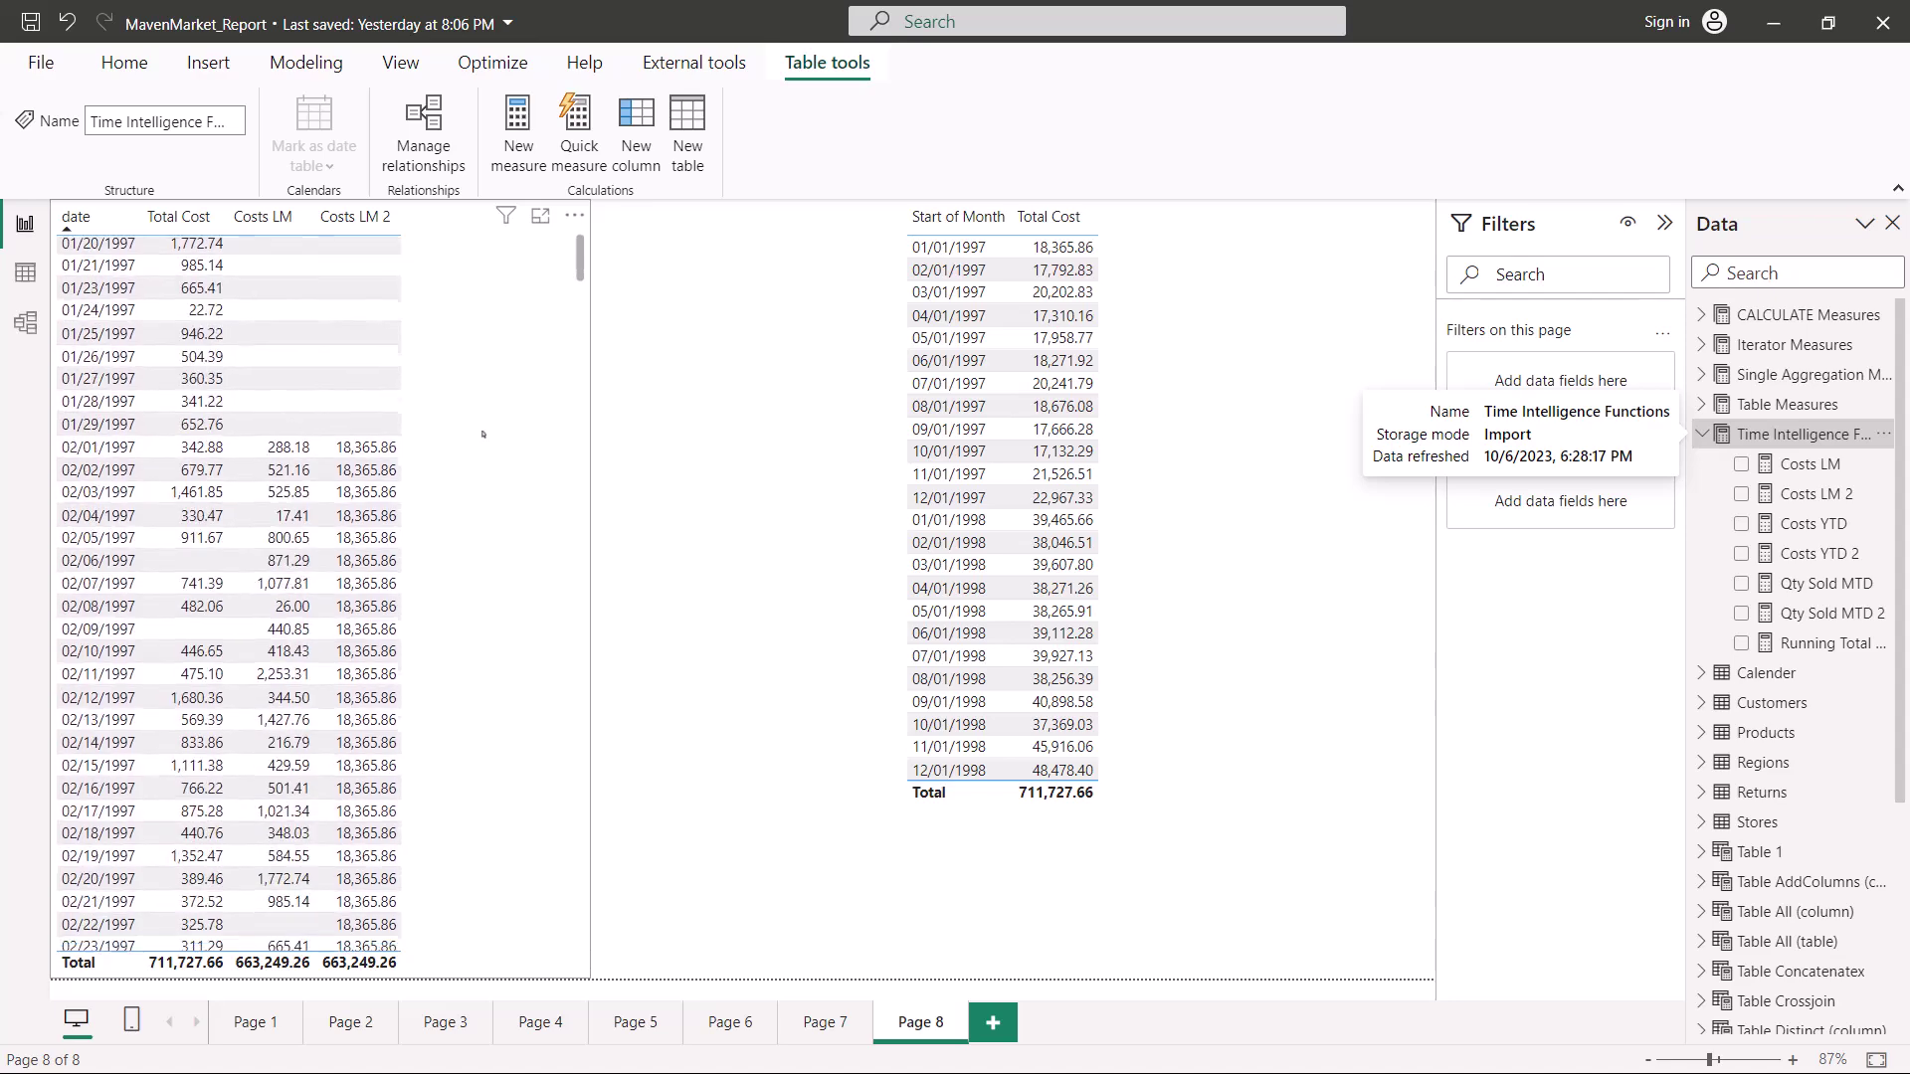
scroll(484, 433, "up", 1)
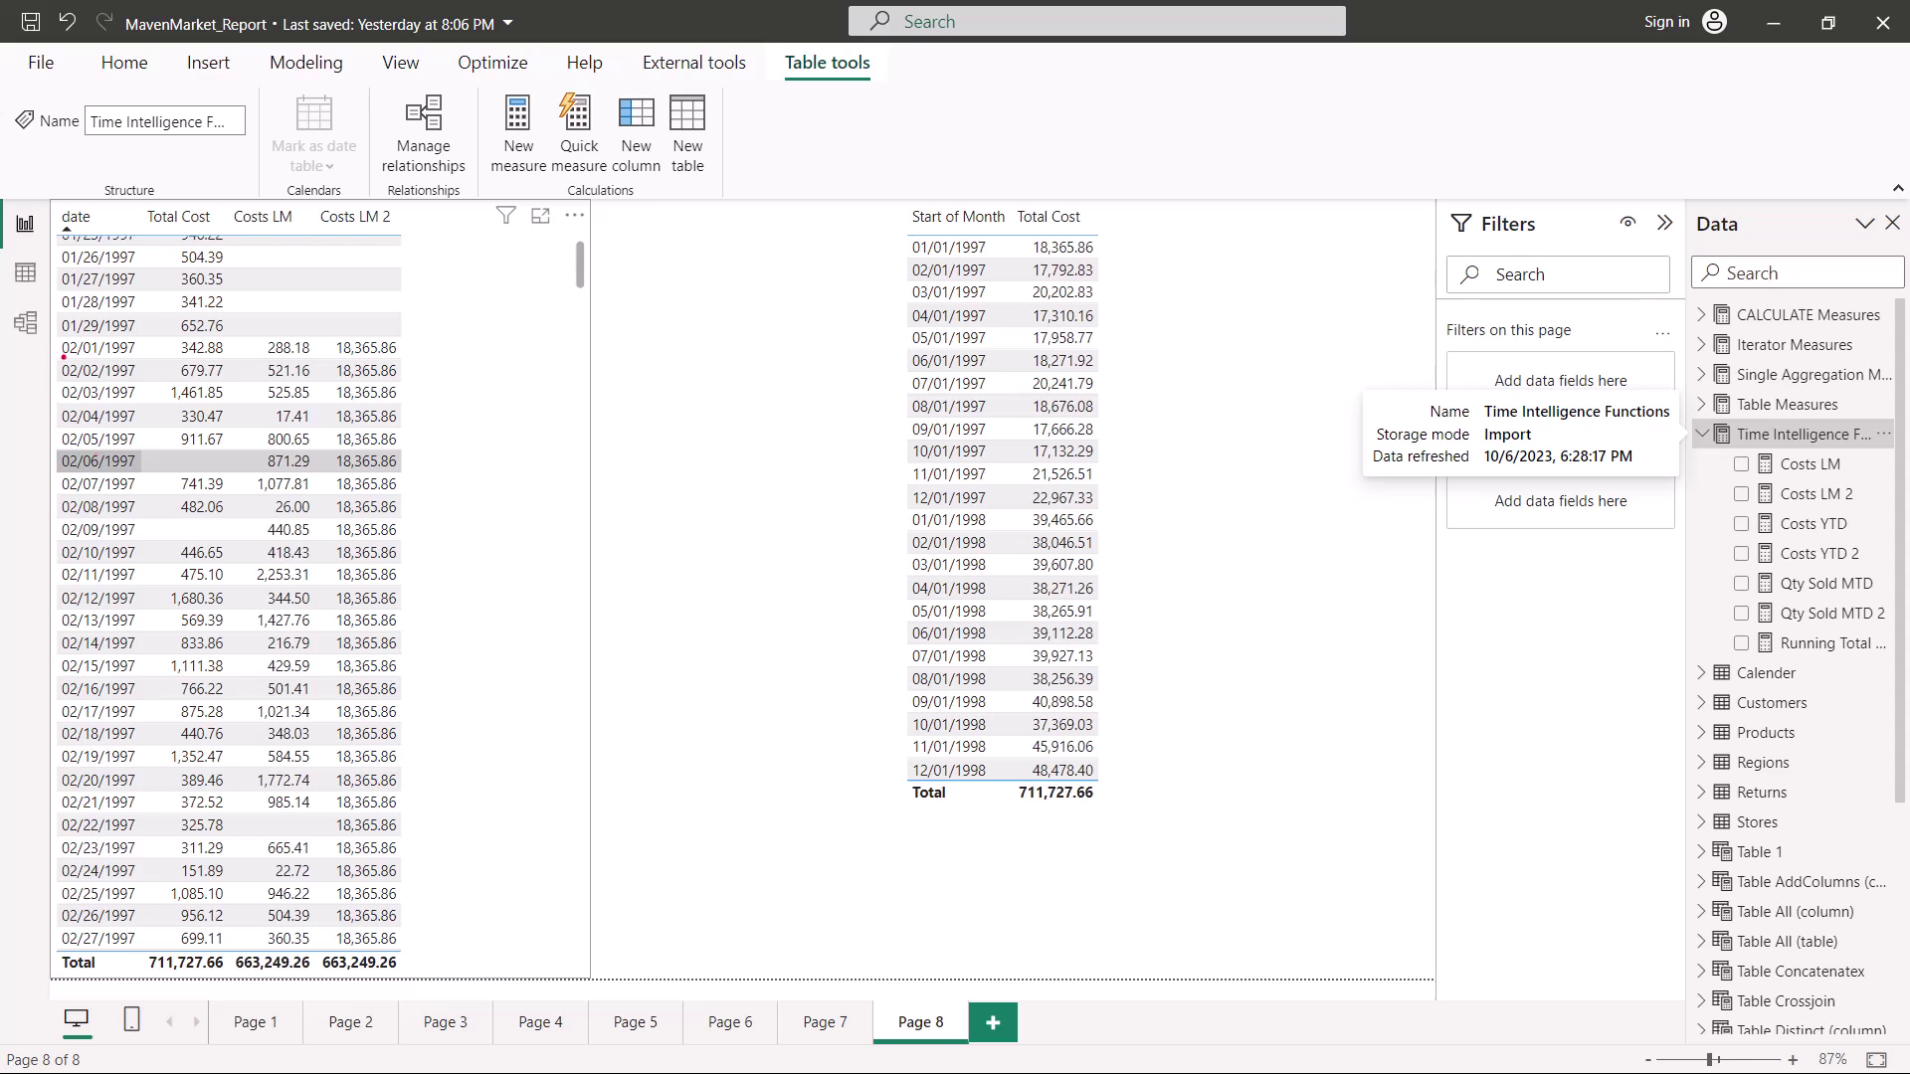
left_click_drag(77, 355, 141, 357)
left_click_drag(271, 359, 309, 356)
left_click_drag(336, 360, 397, 357)
mouse_move(329, 337)
left_mouse_down()
mouse_move(399, 333)
mouse_move(402, 357)
mouse_move(333, 359)
mouse_move(417, 468)
mouse_move(434, 901)
mouse_move(421, 877)
mouse_move(461, 882)
left_mouse_up()
key("Escape")
Check Costs LM 2 around 02/28/1997 and 03/01/1997 against the January and February totals in the monthly cost table
scroll(461, 817, "down", 7)
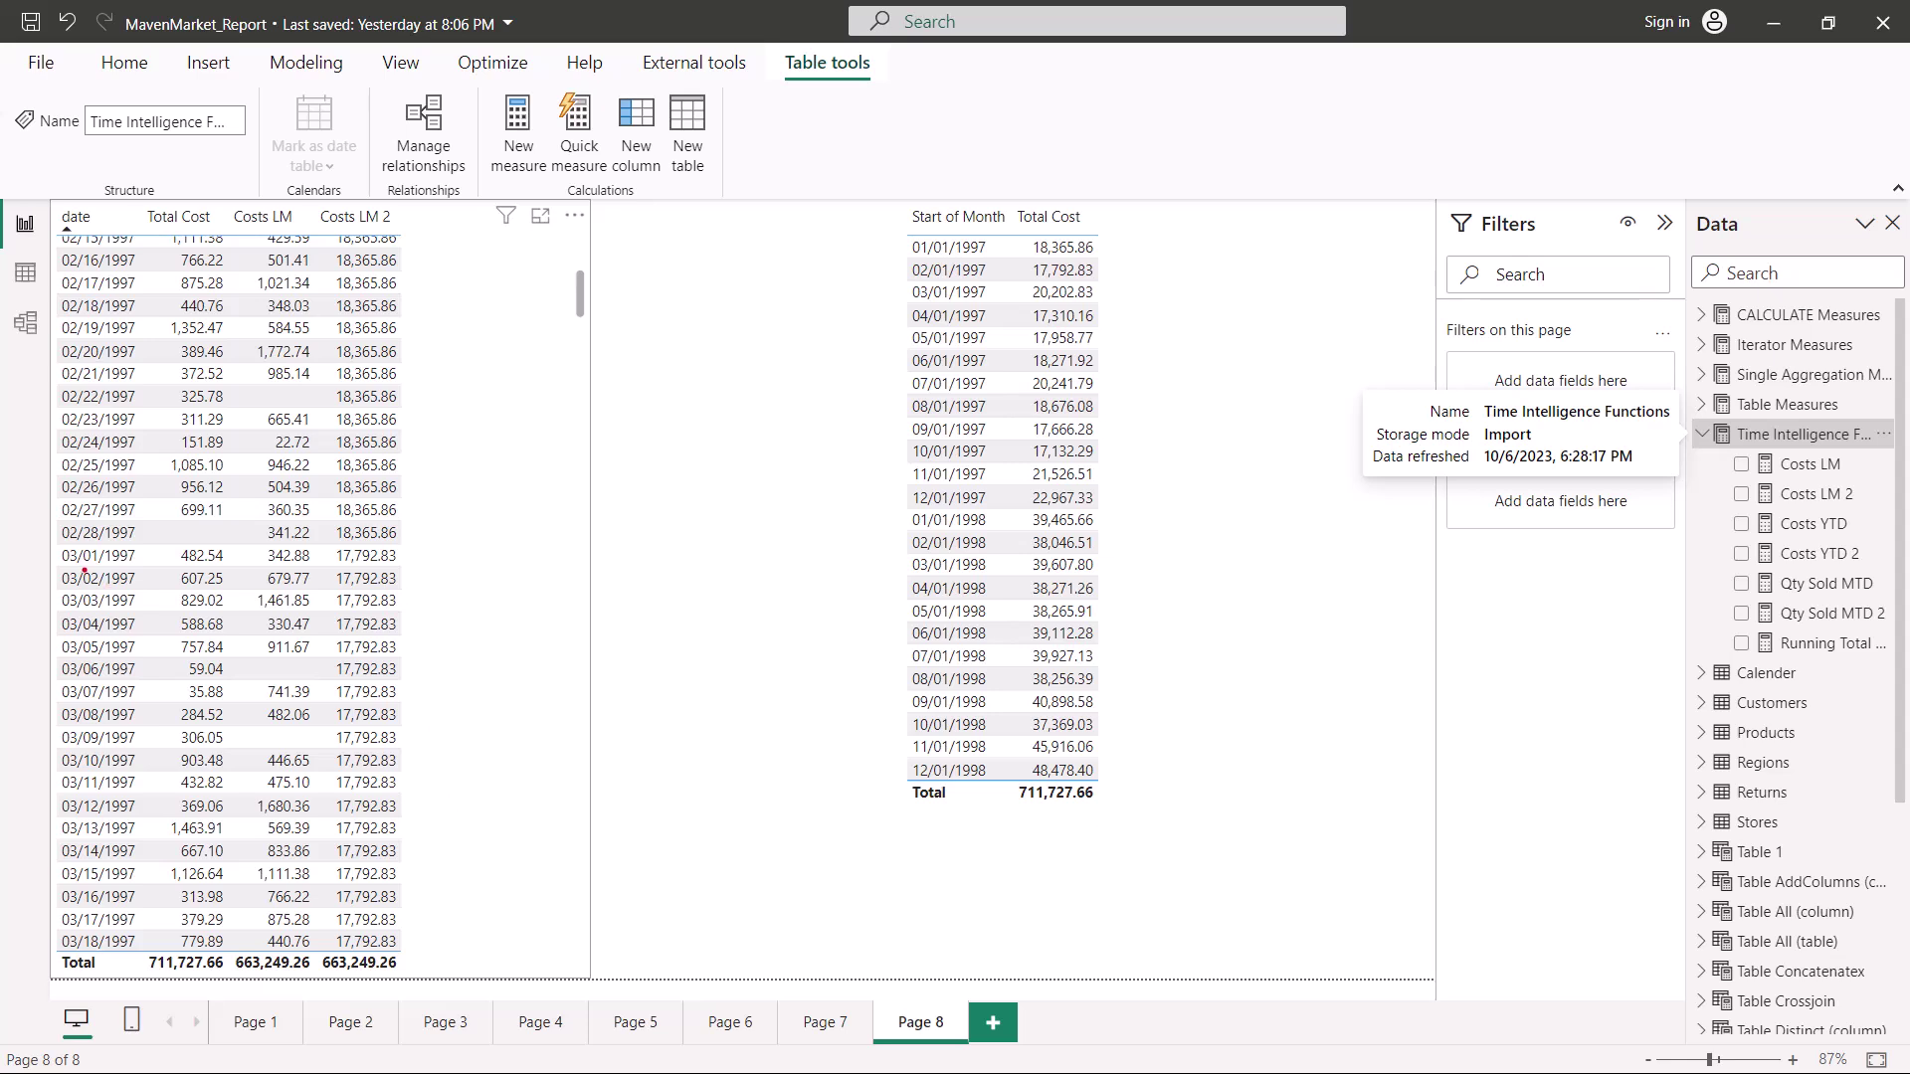
left_click_drag(63, 546, 136, 546)
left_click_drag(331, 544, 402, 544)
left_click_drag(66, 564, 146, 568)
left_click_drag(332, 566, 386, 567)
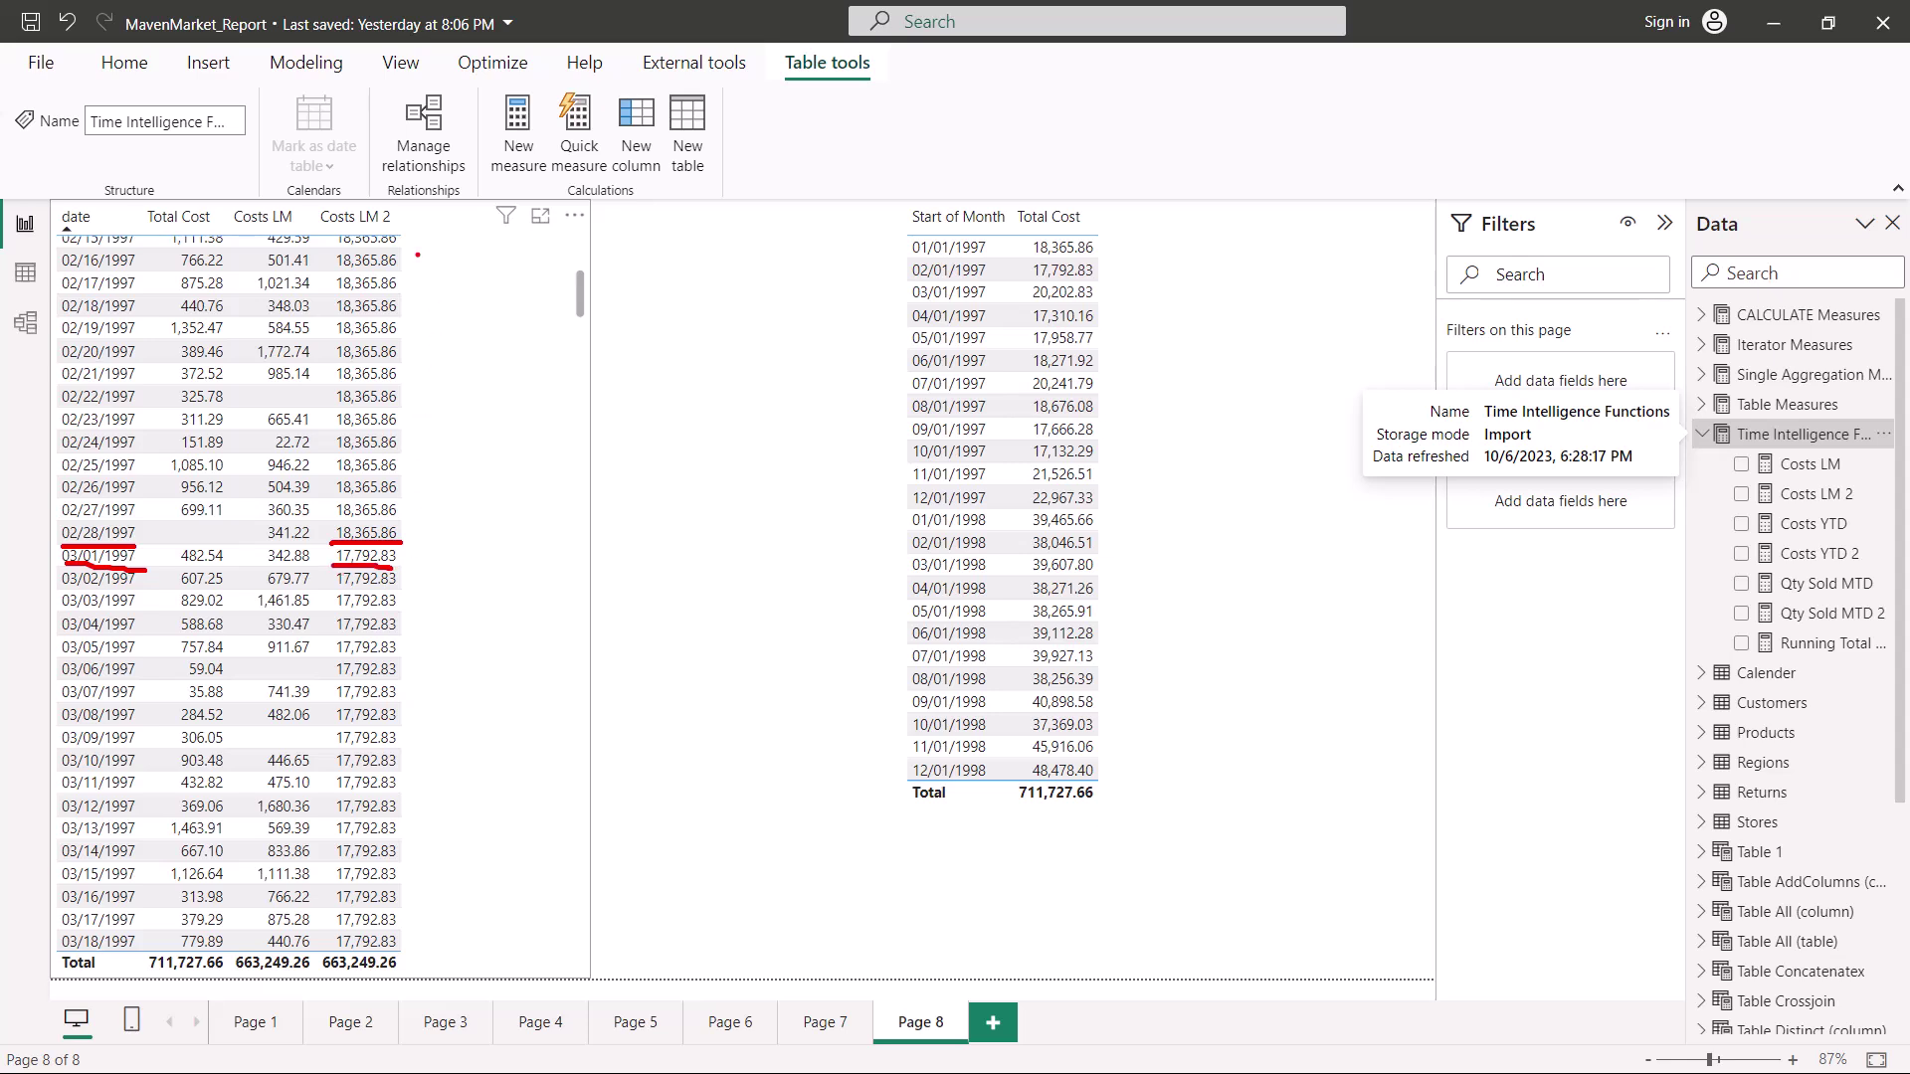
left_click_drag(421, 247, 426, 498)
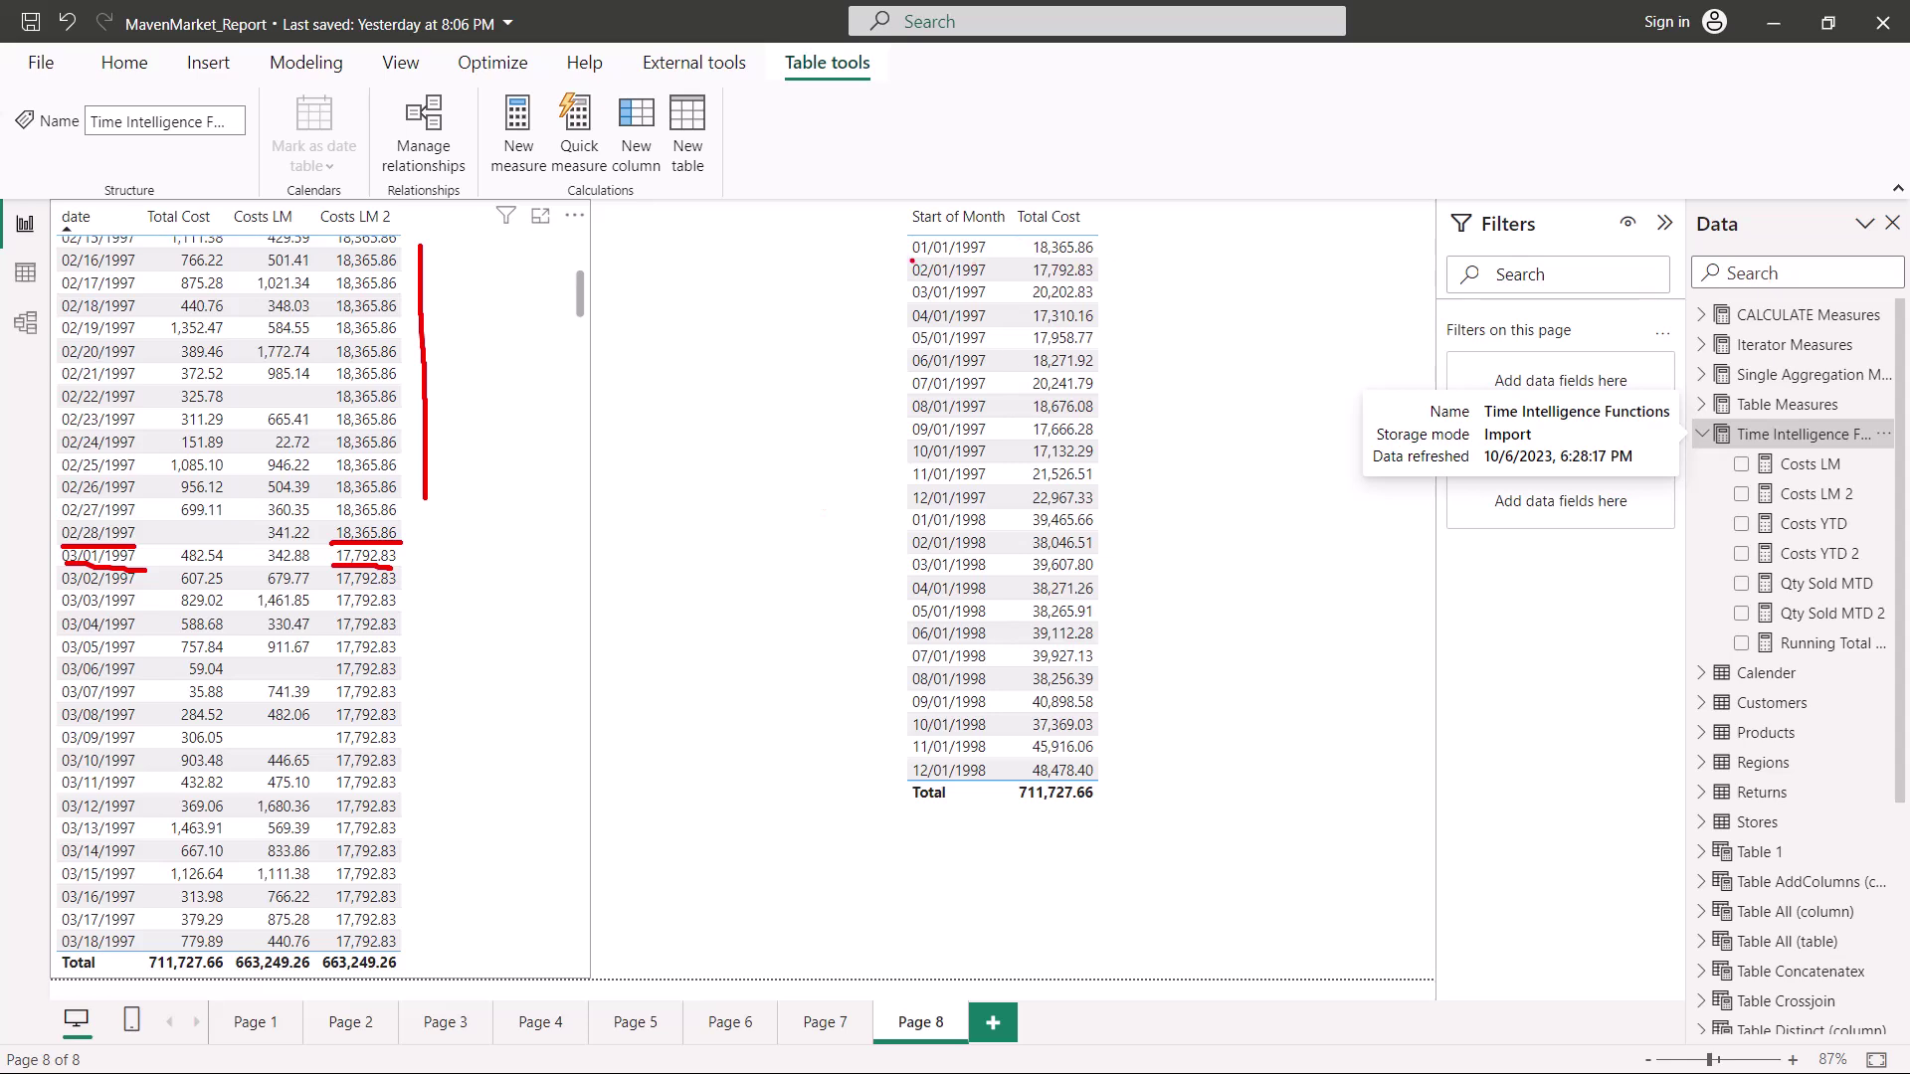
left_click_drag(913, 257, 972, 257)
left_click_drag(1032, 258, 1088, 256)
mouse_move(1028, 249)
left_mouse_down()
mouse_move(693, 336)
mouse_move(452, 351)
mouse_move(475, 330)
mouse_move(456, 337)
mouse_move(527, 366)
left_mouse_up()
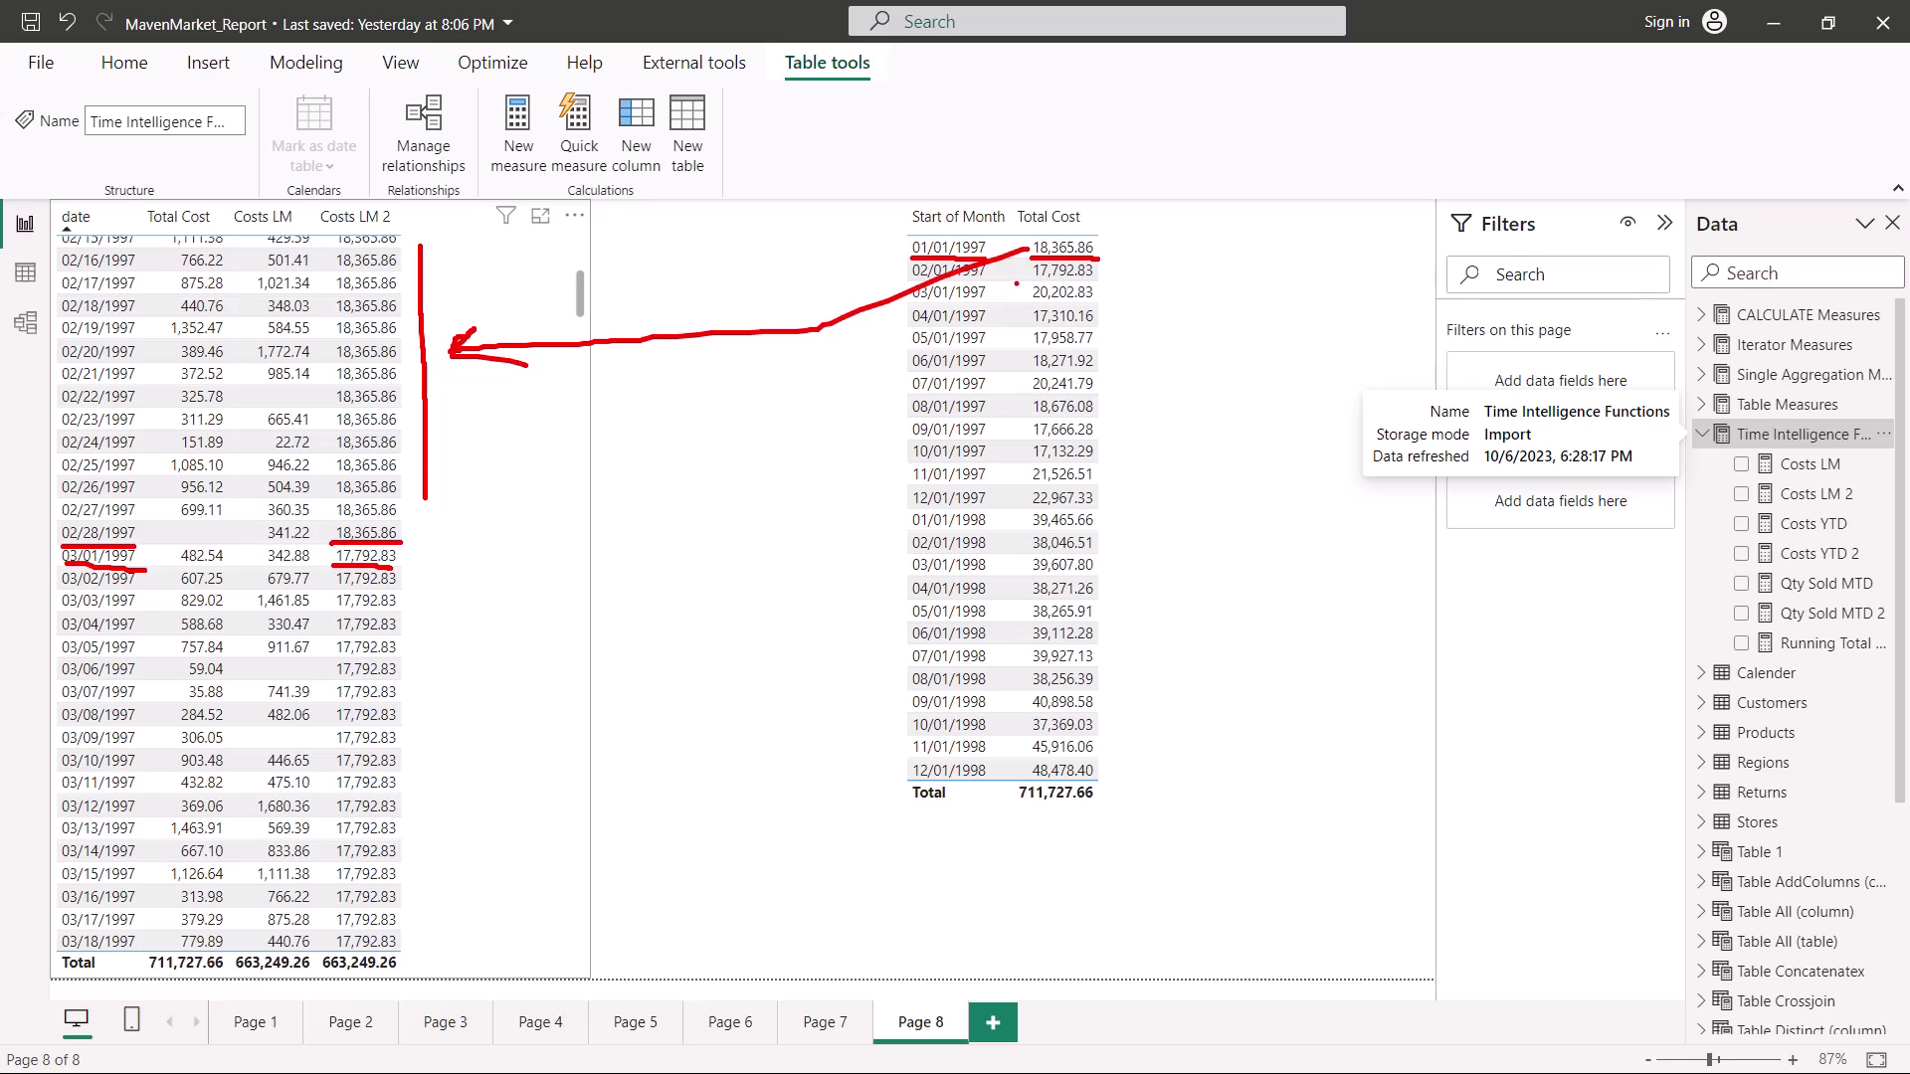
mouse_move(1040, 280)
left_mouse_down()
mouse_move(979, 336)
mouse_move(423, 573)
mouse_move(406, 598)
mouse_move(440, 600)
left_mouse_up()
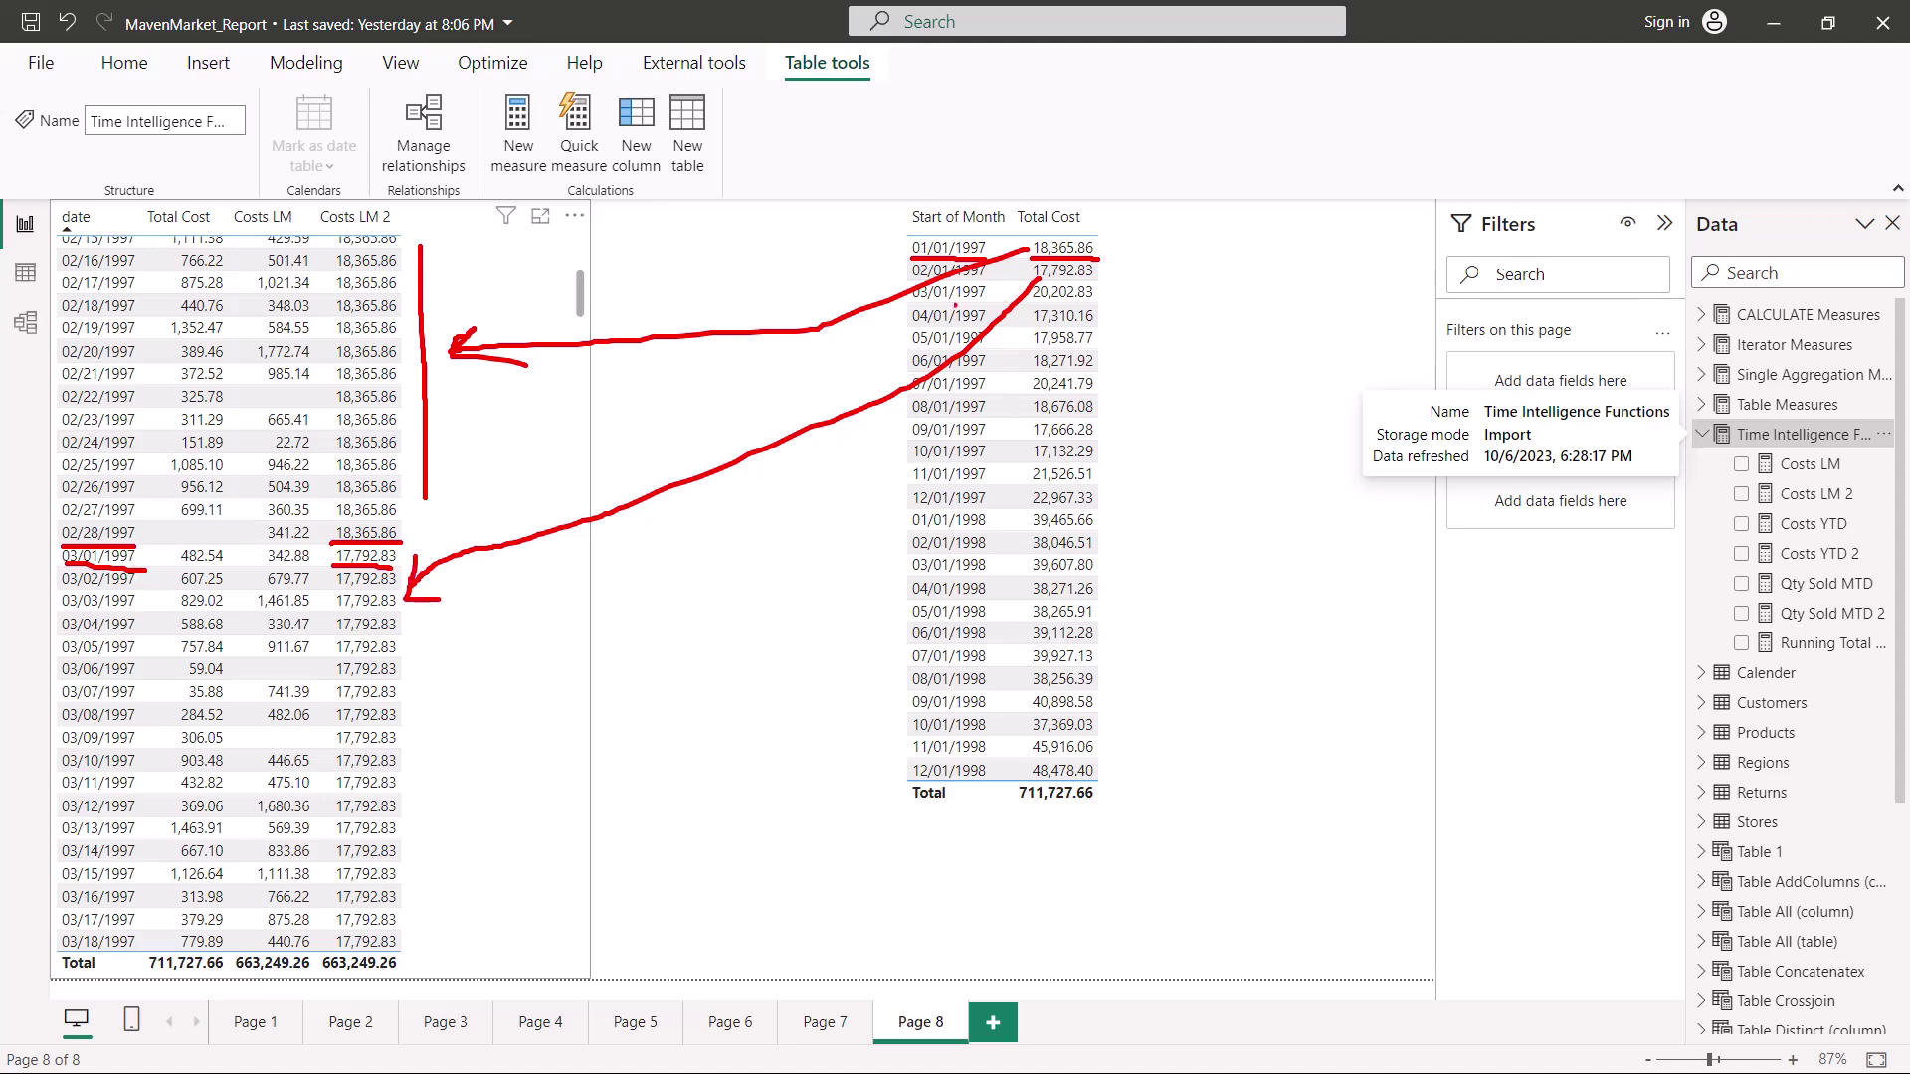
left_click_drag(913, 280, 985, 278)
Switch to DAX Guide in the browser and open the Time Intelligence functions category
key("alt+Tab")
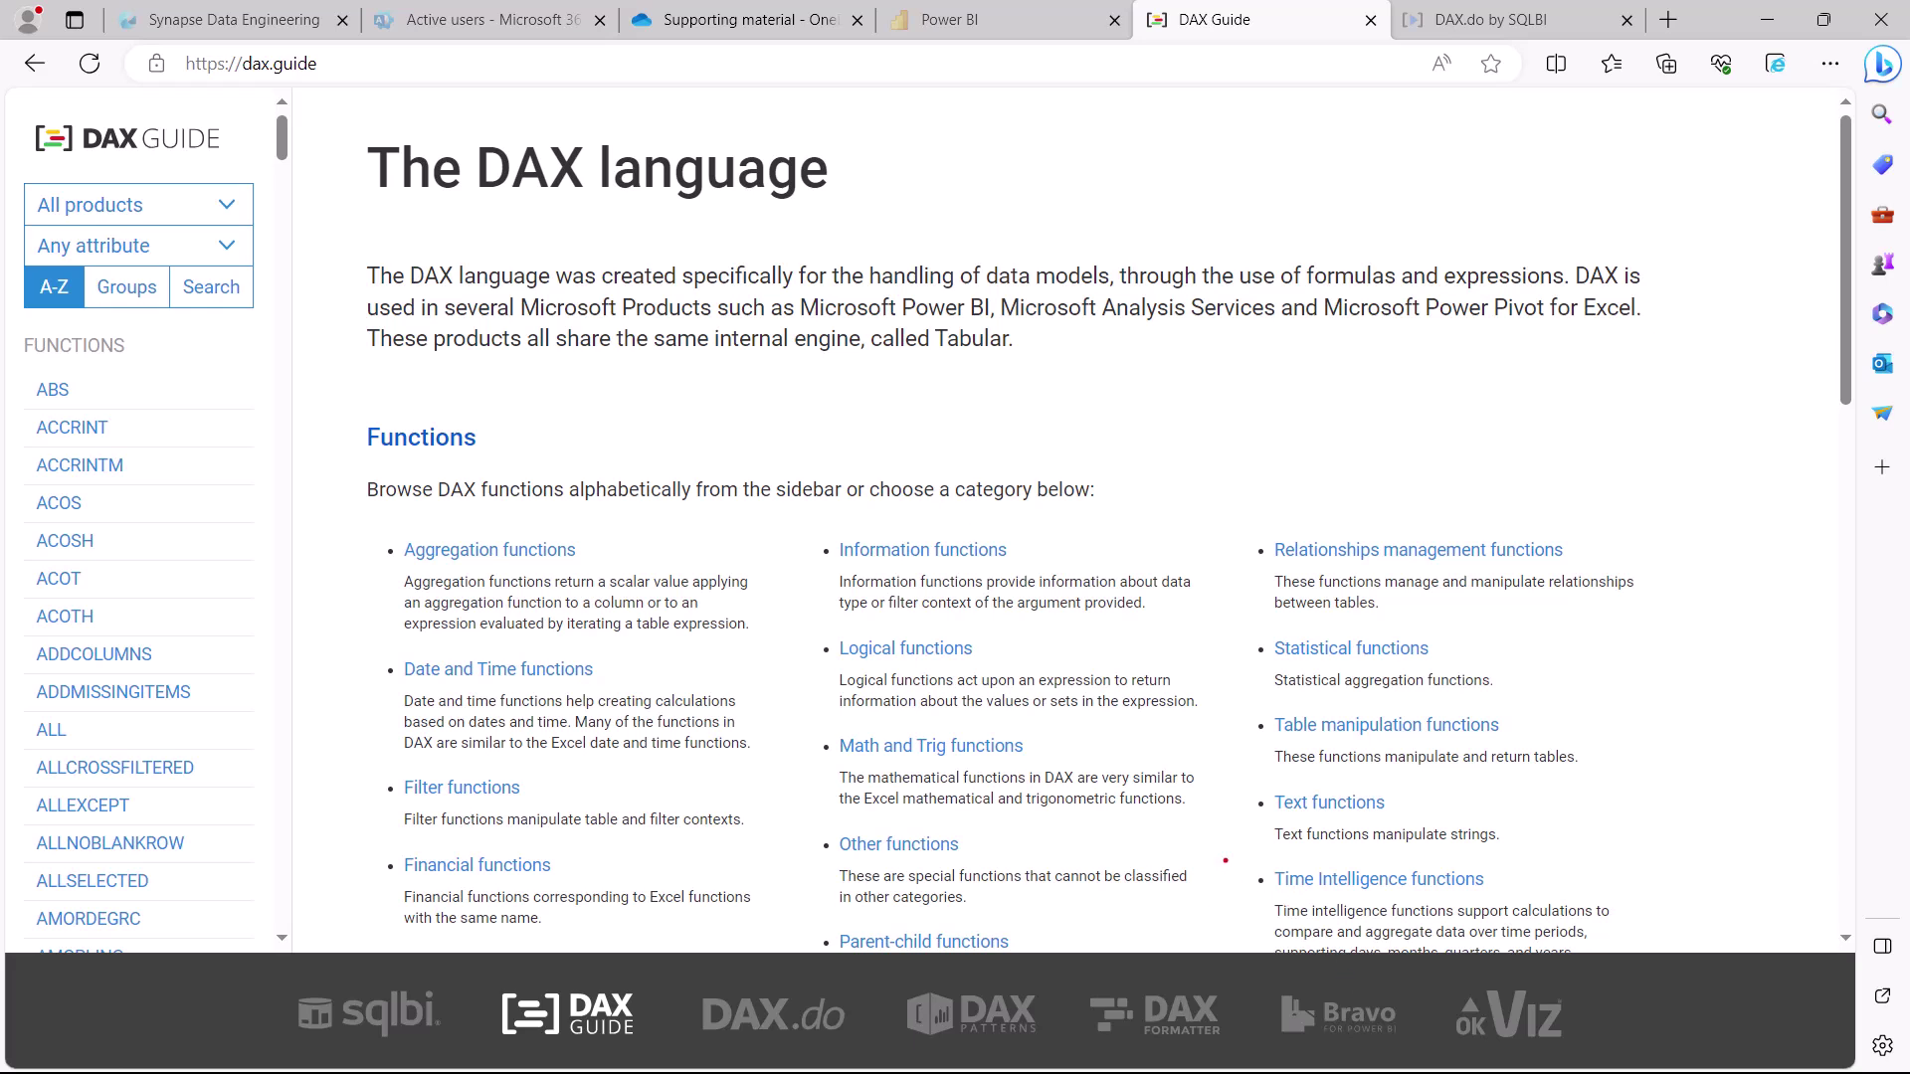
mouse_move(1231, 856)
left_mouse_down()
mouse_move(1325, 901)
mouse_move(1520, 907)
left_mouse_up()
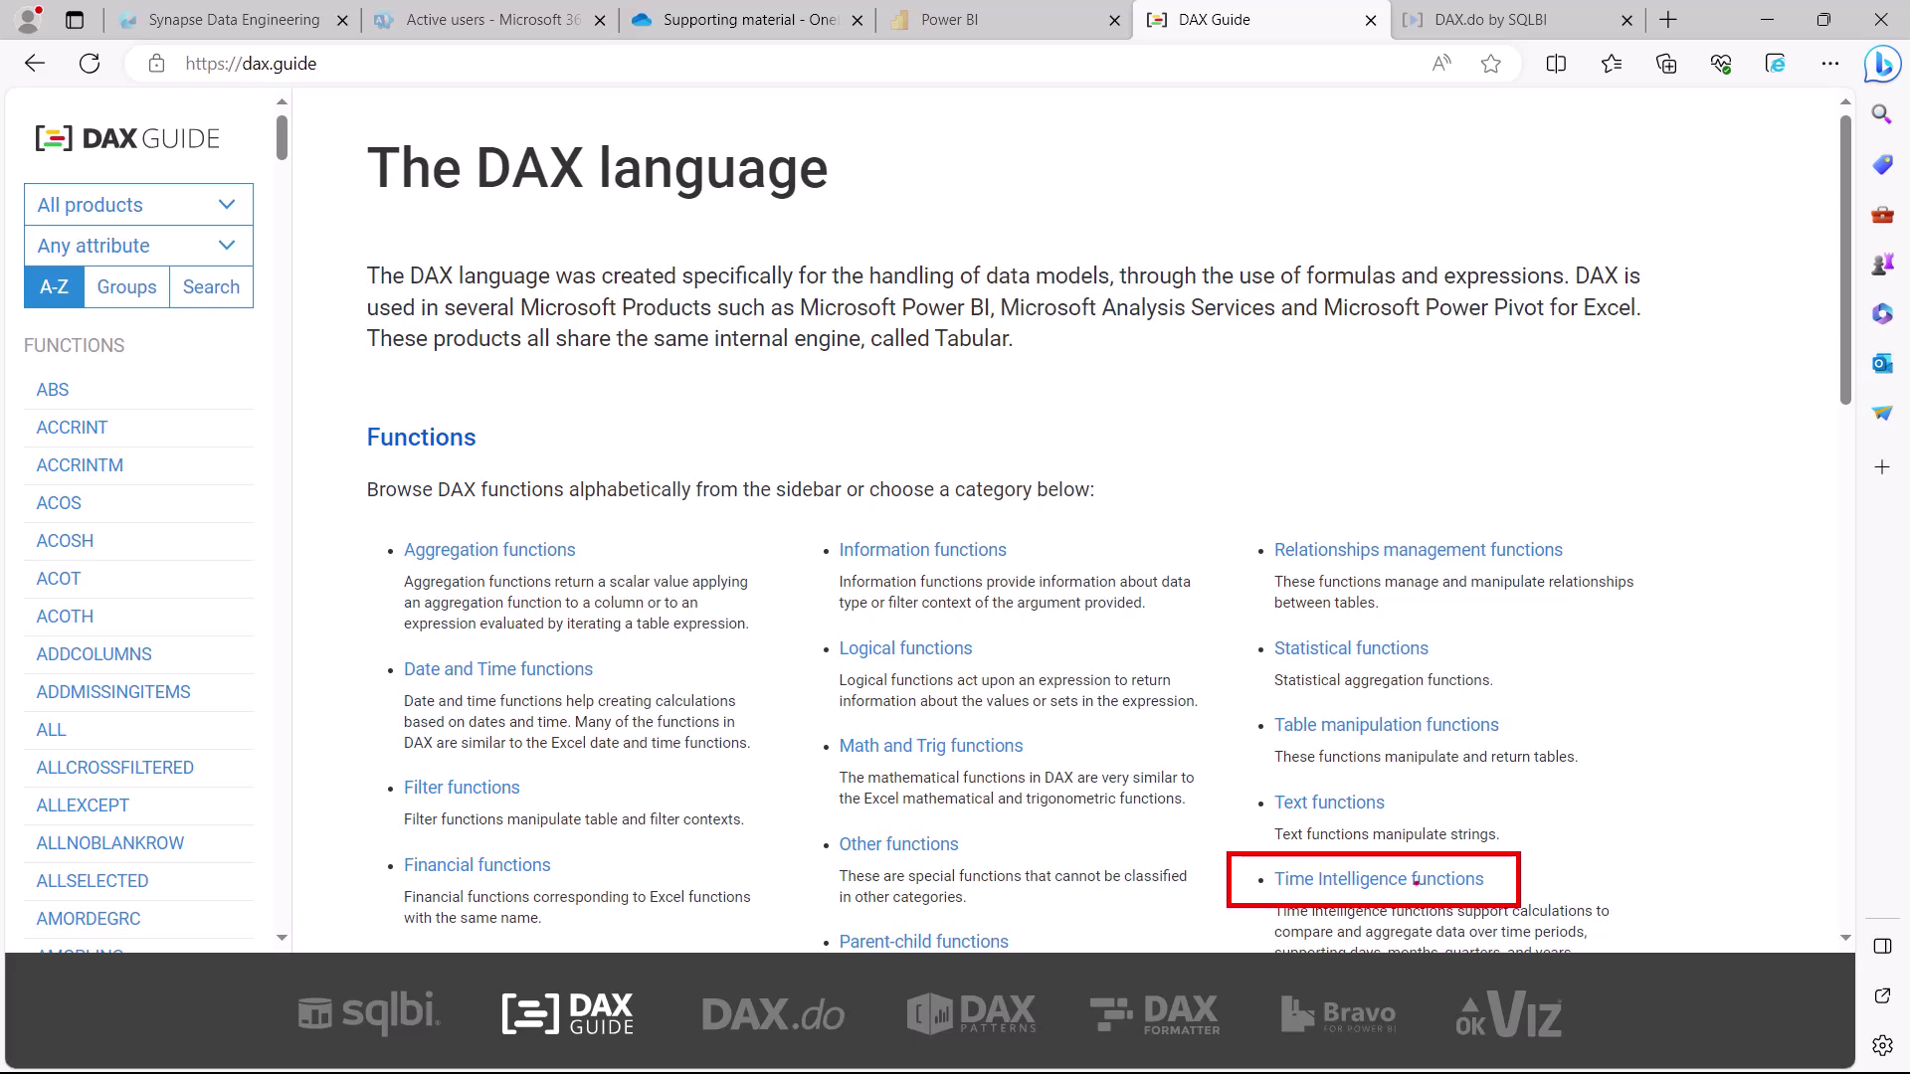
key("Escape")
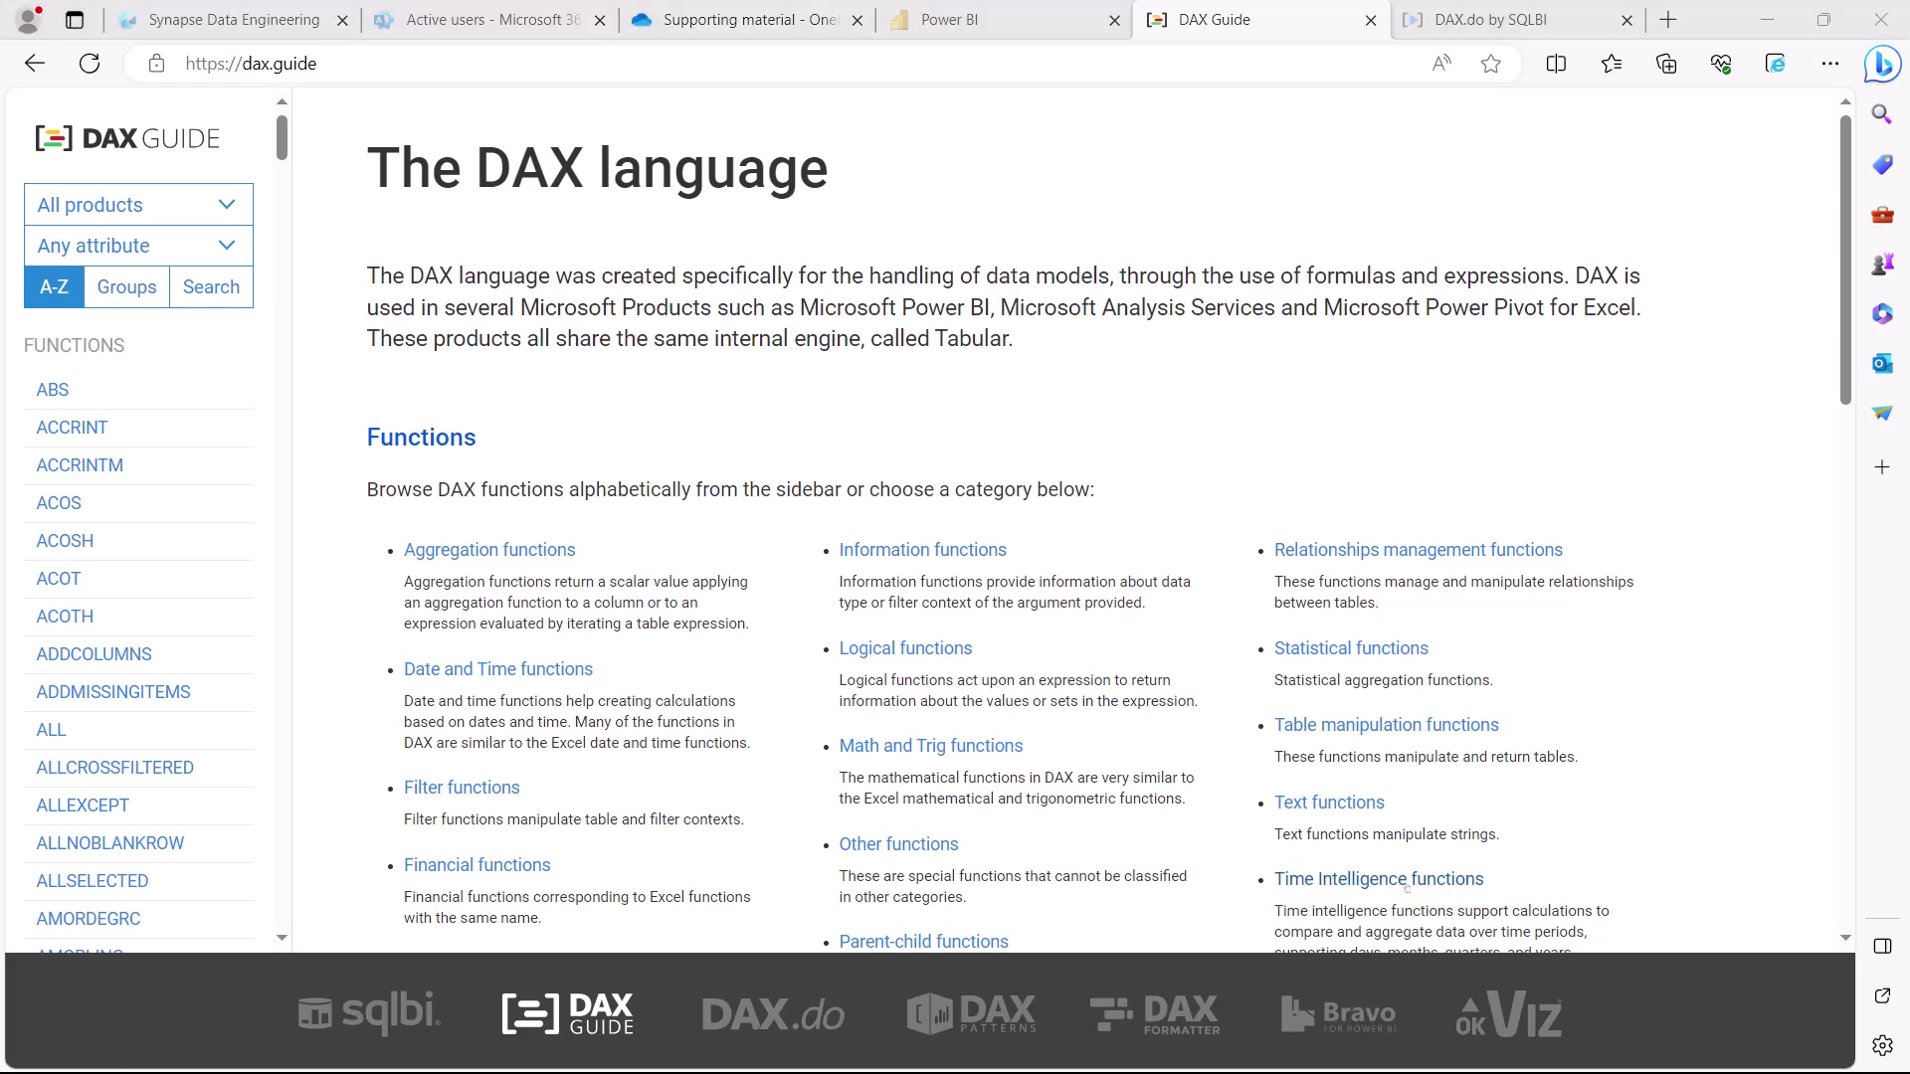
left_click(1352, 881)
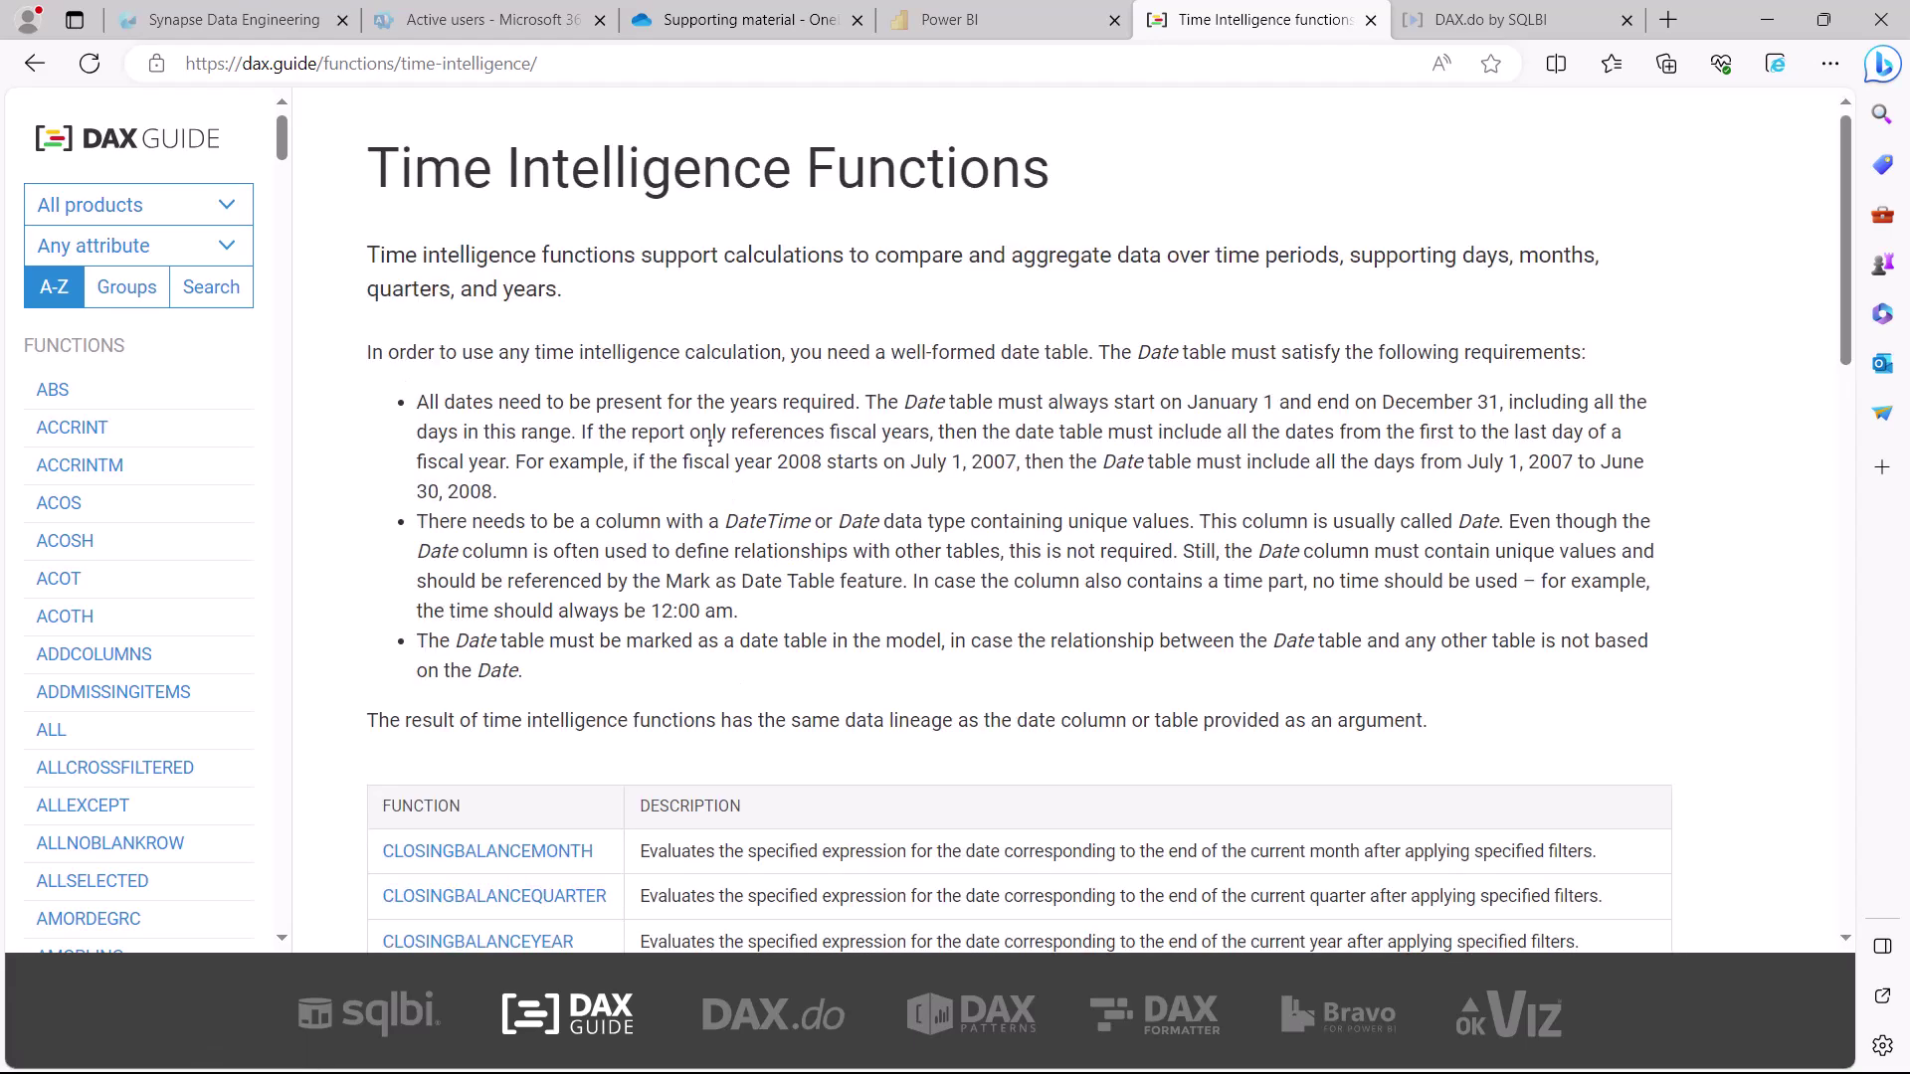
Look through the list of time intelligence functions and their descriptions
scroll(519, 614, "down", 5)
scroll(518, 614, "down", 9)
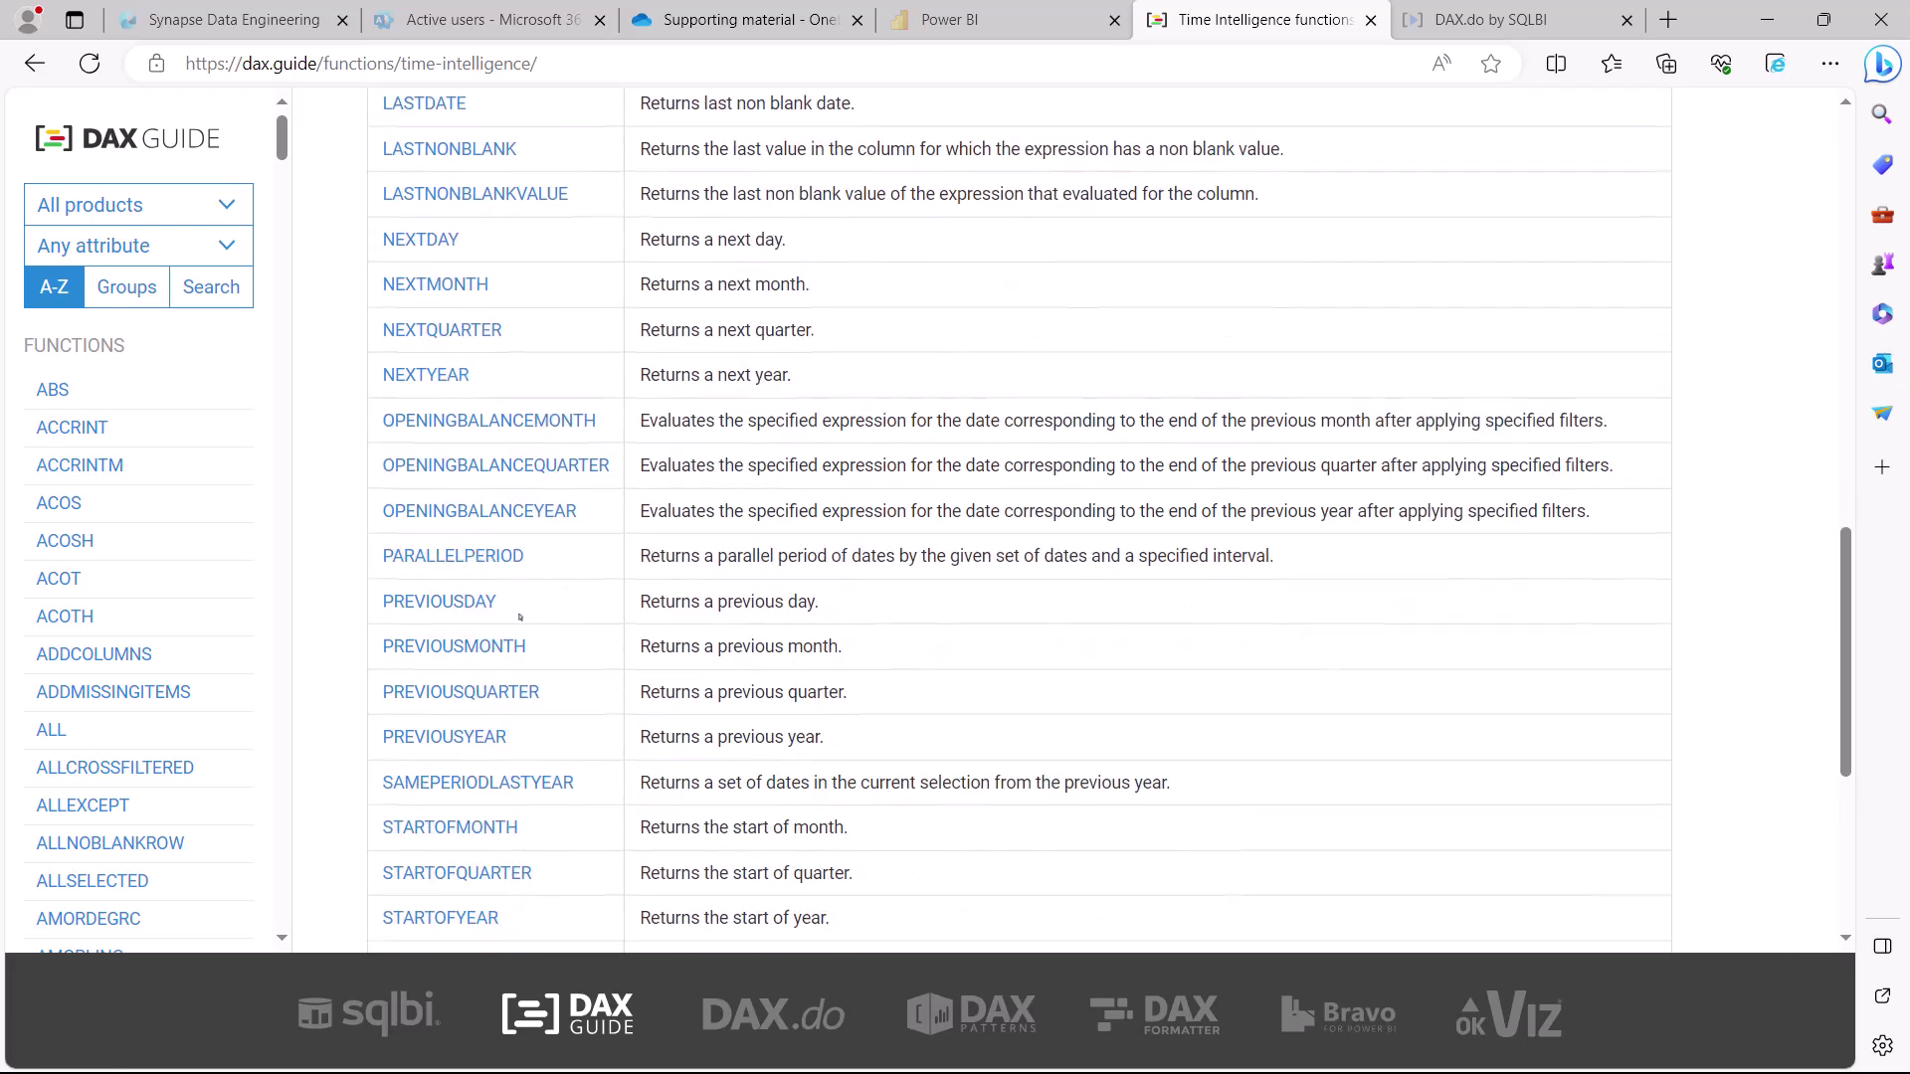
scroll(518, 617, "down", 4)
scroll(518, 617, "up", 5)
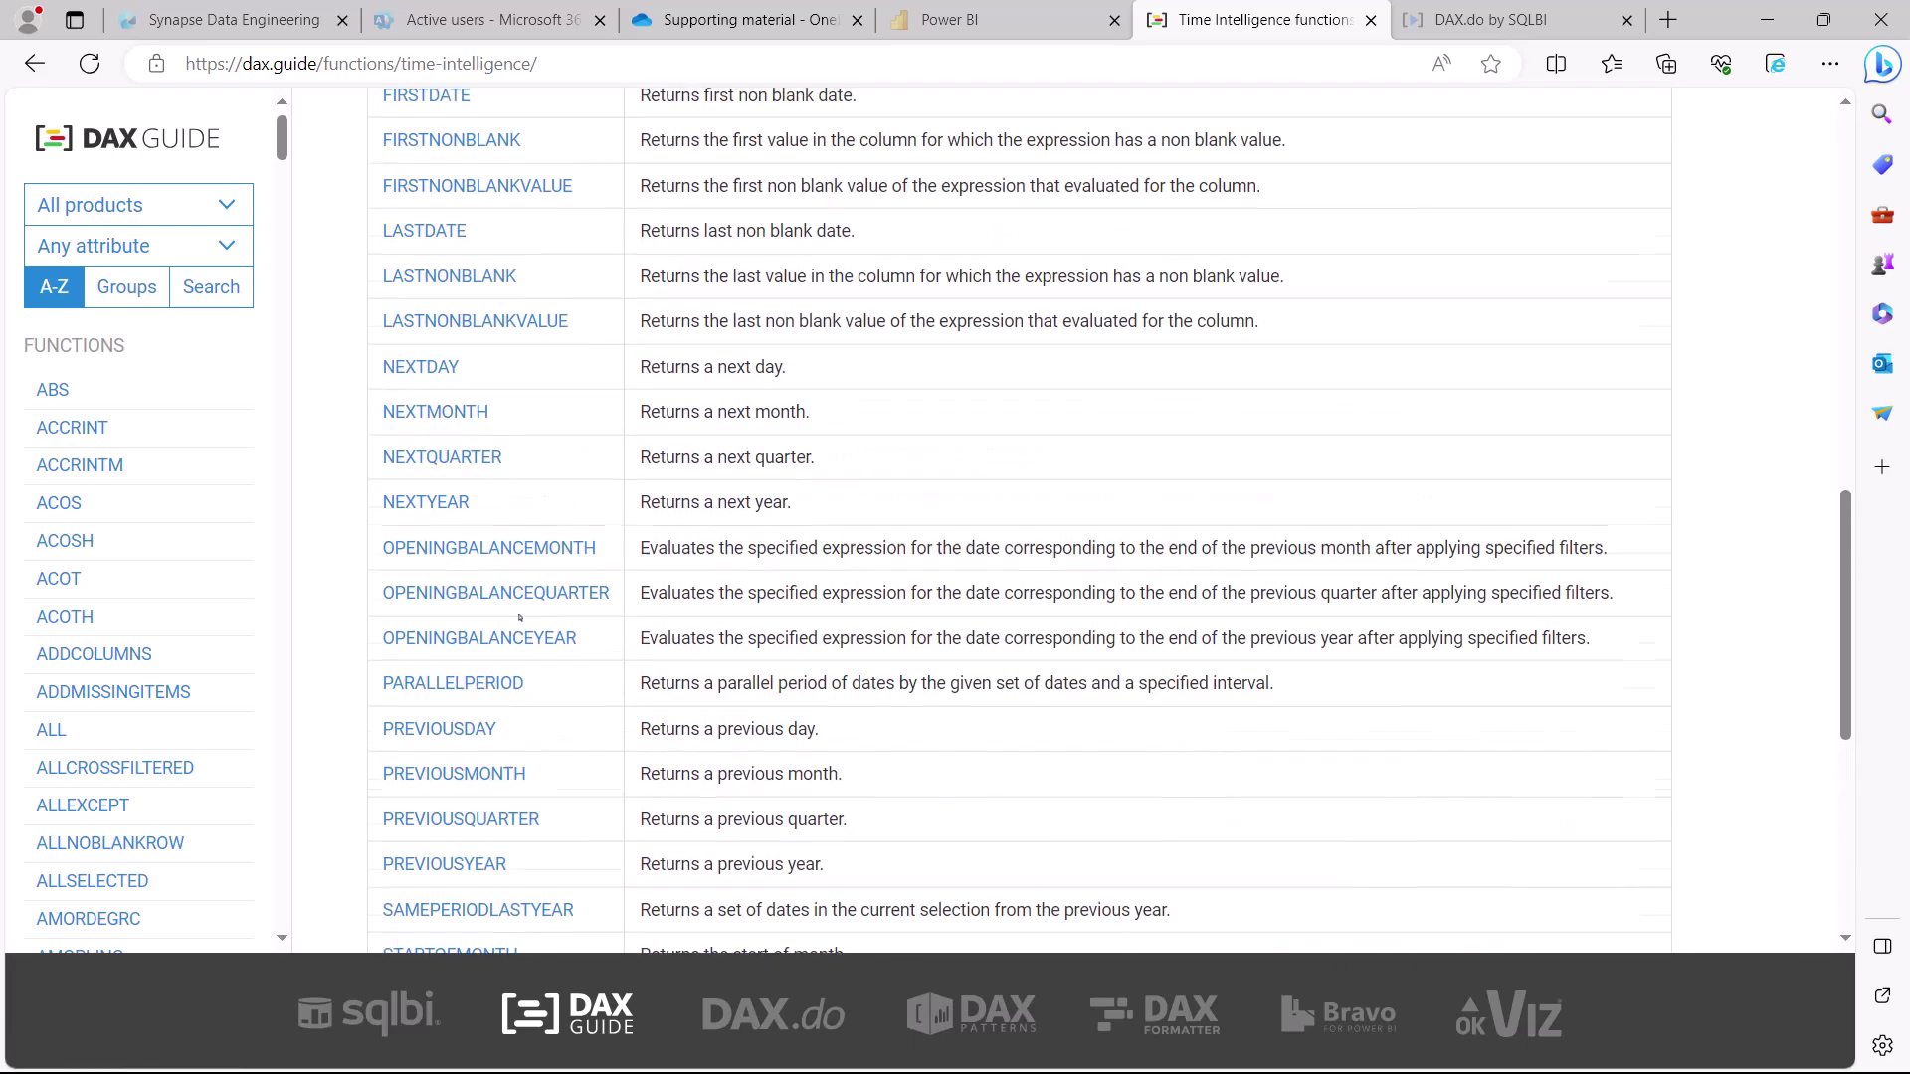
scroll(518, 617, "up", 9)
scroll(518, 617, "down", 5)
scroll(518, 617, "down", 5)
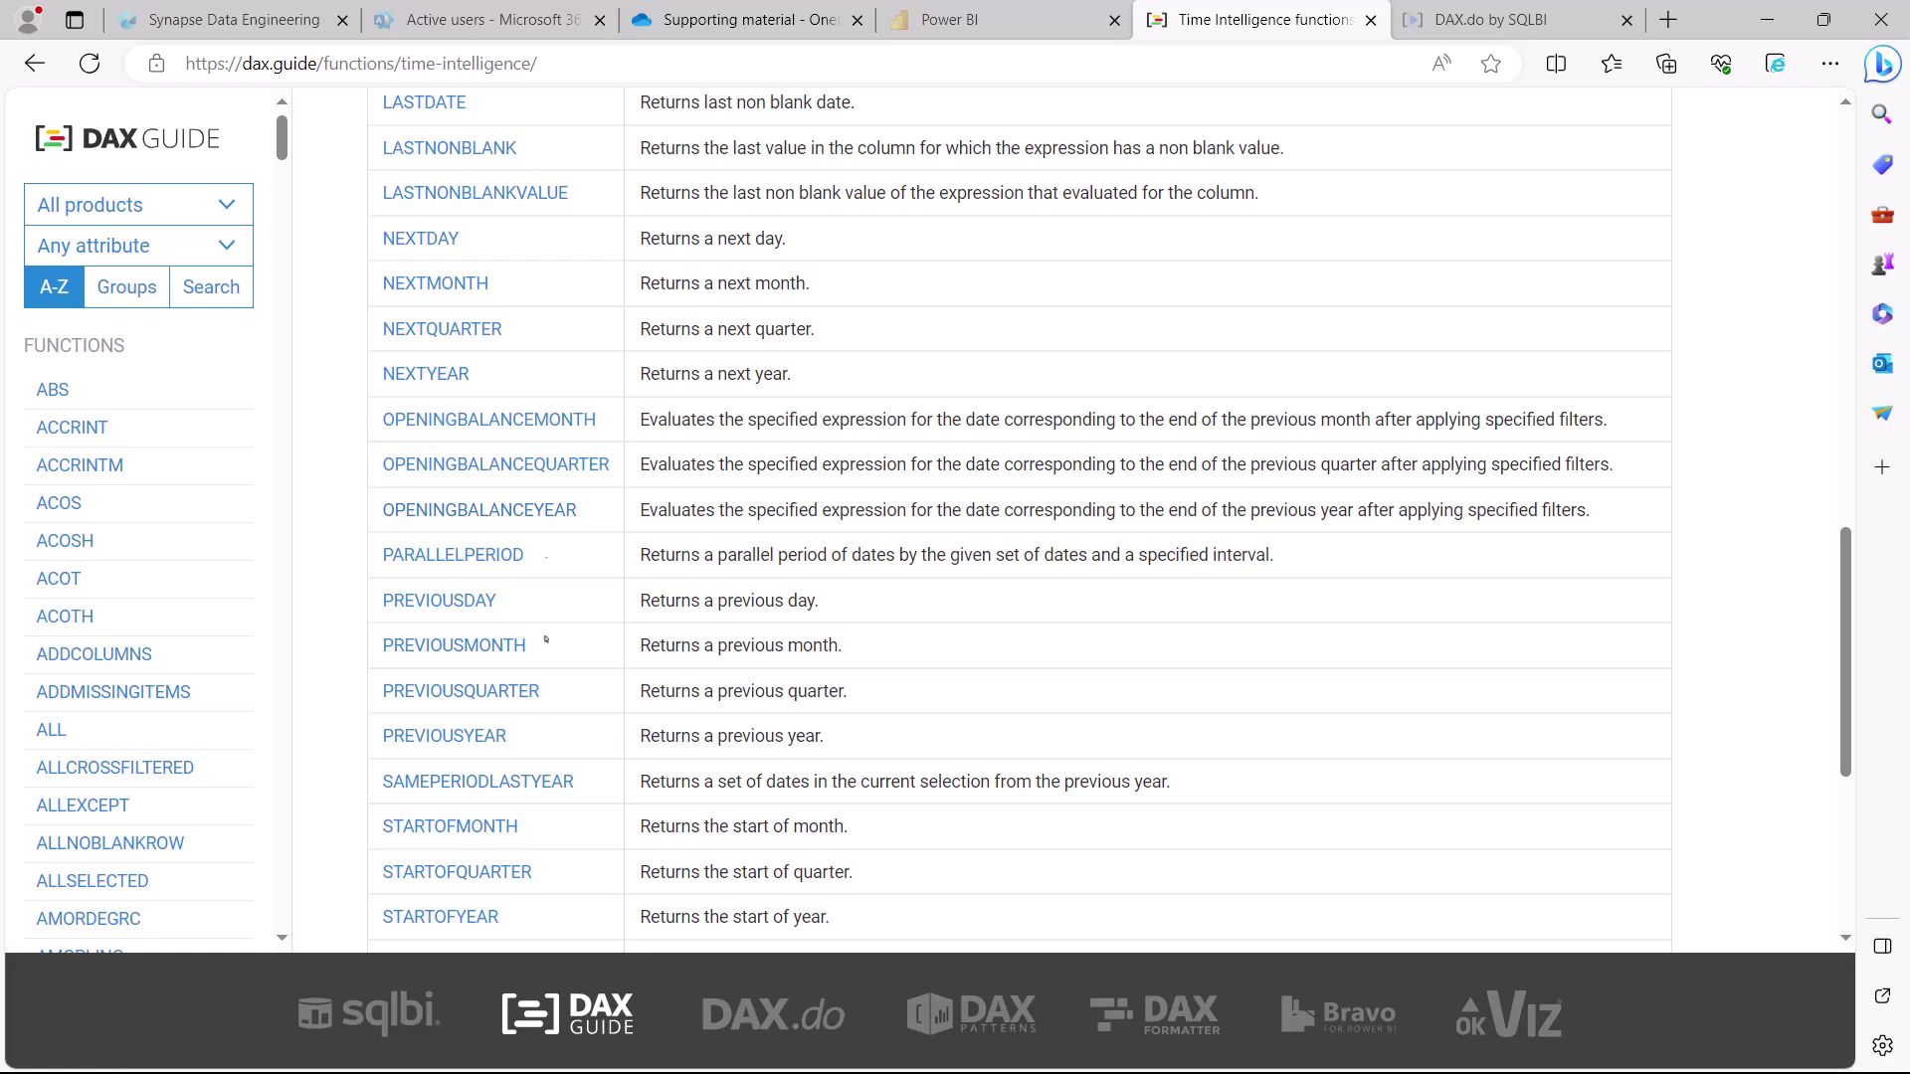
scroll(562, 616, "down", 4)
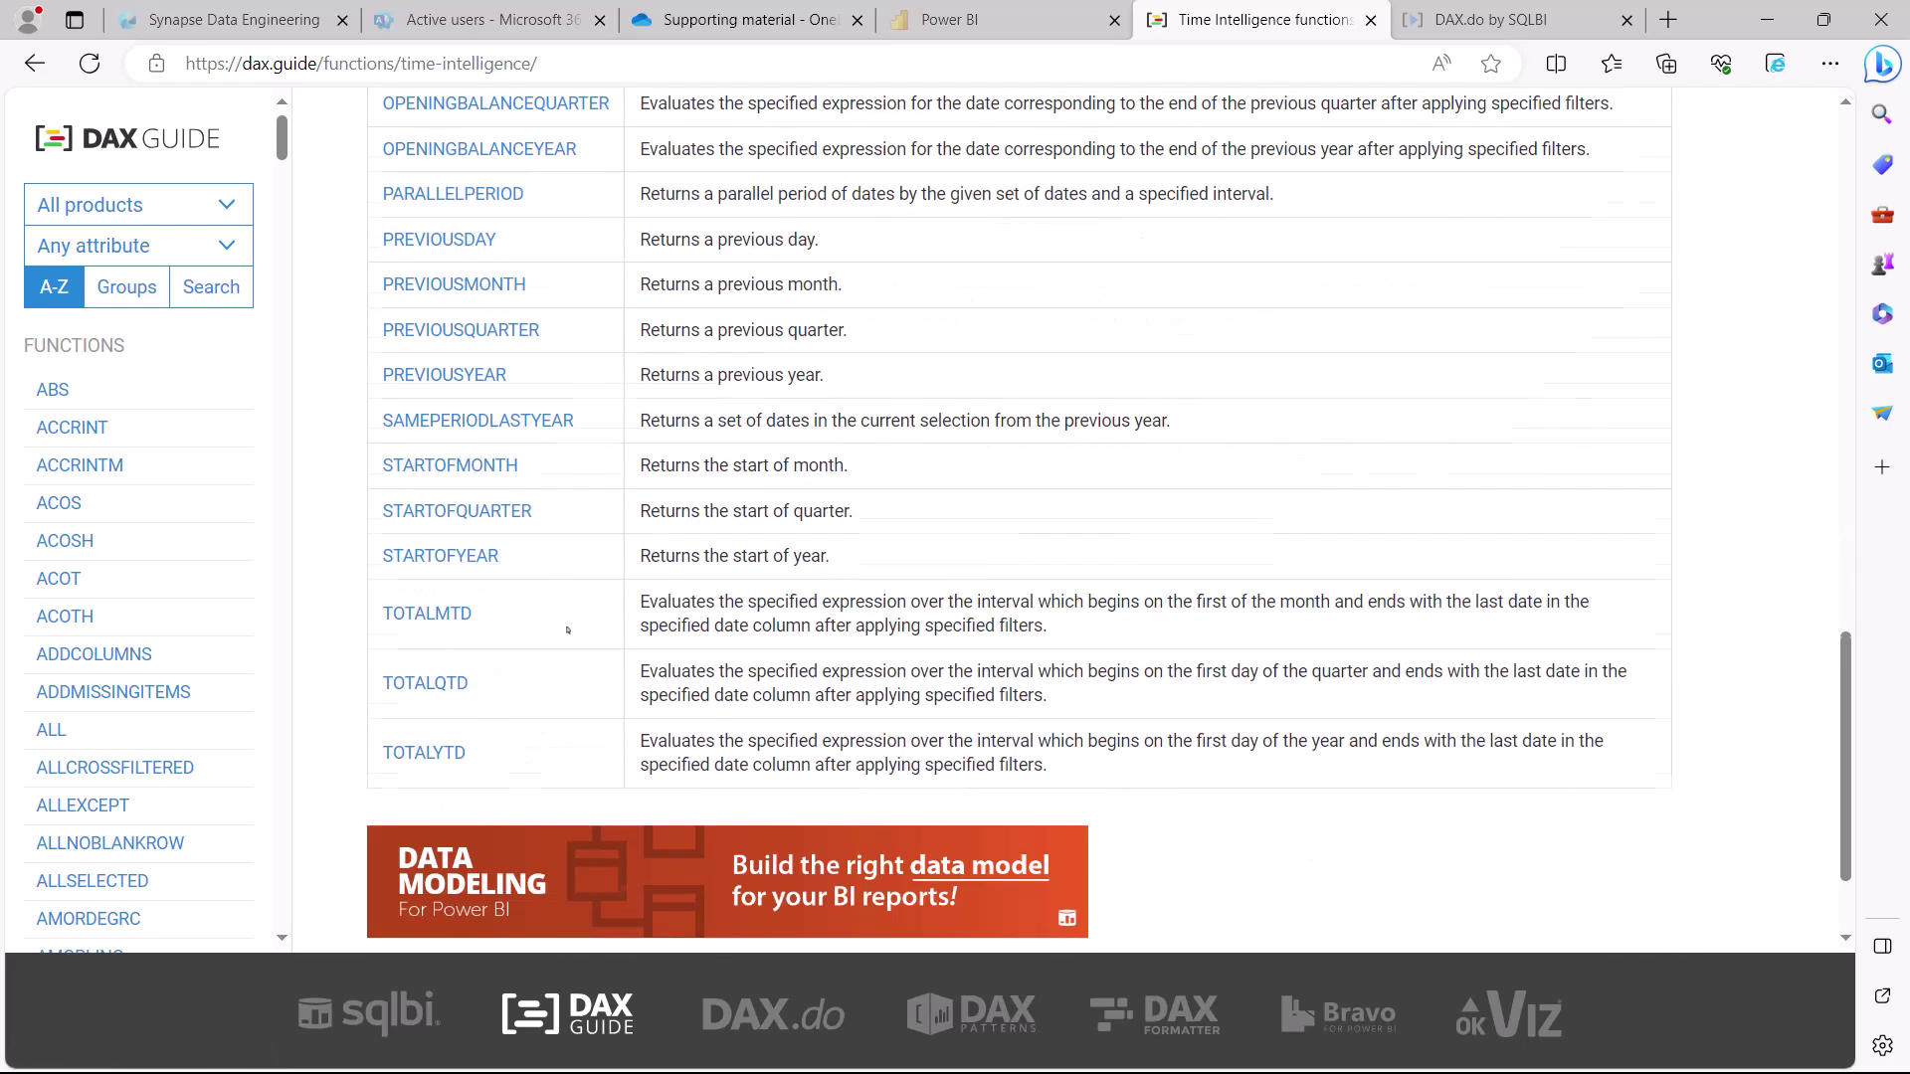
scroll(568, 633, "up", 5)
scroll(568, 633, "up", 6)
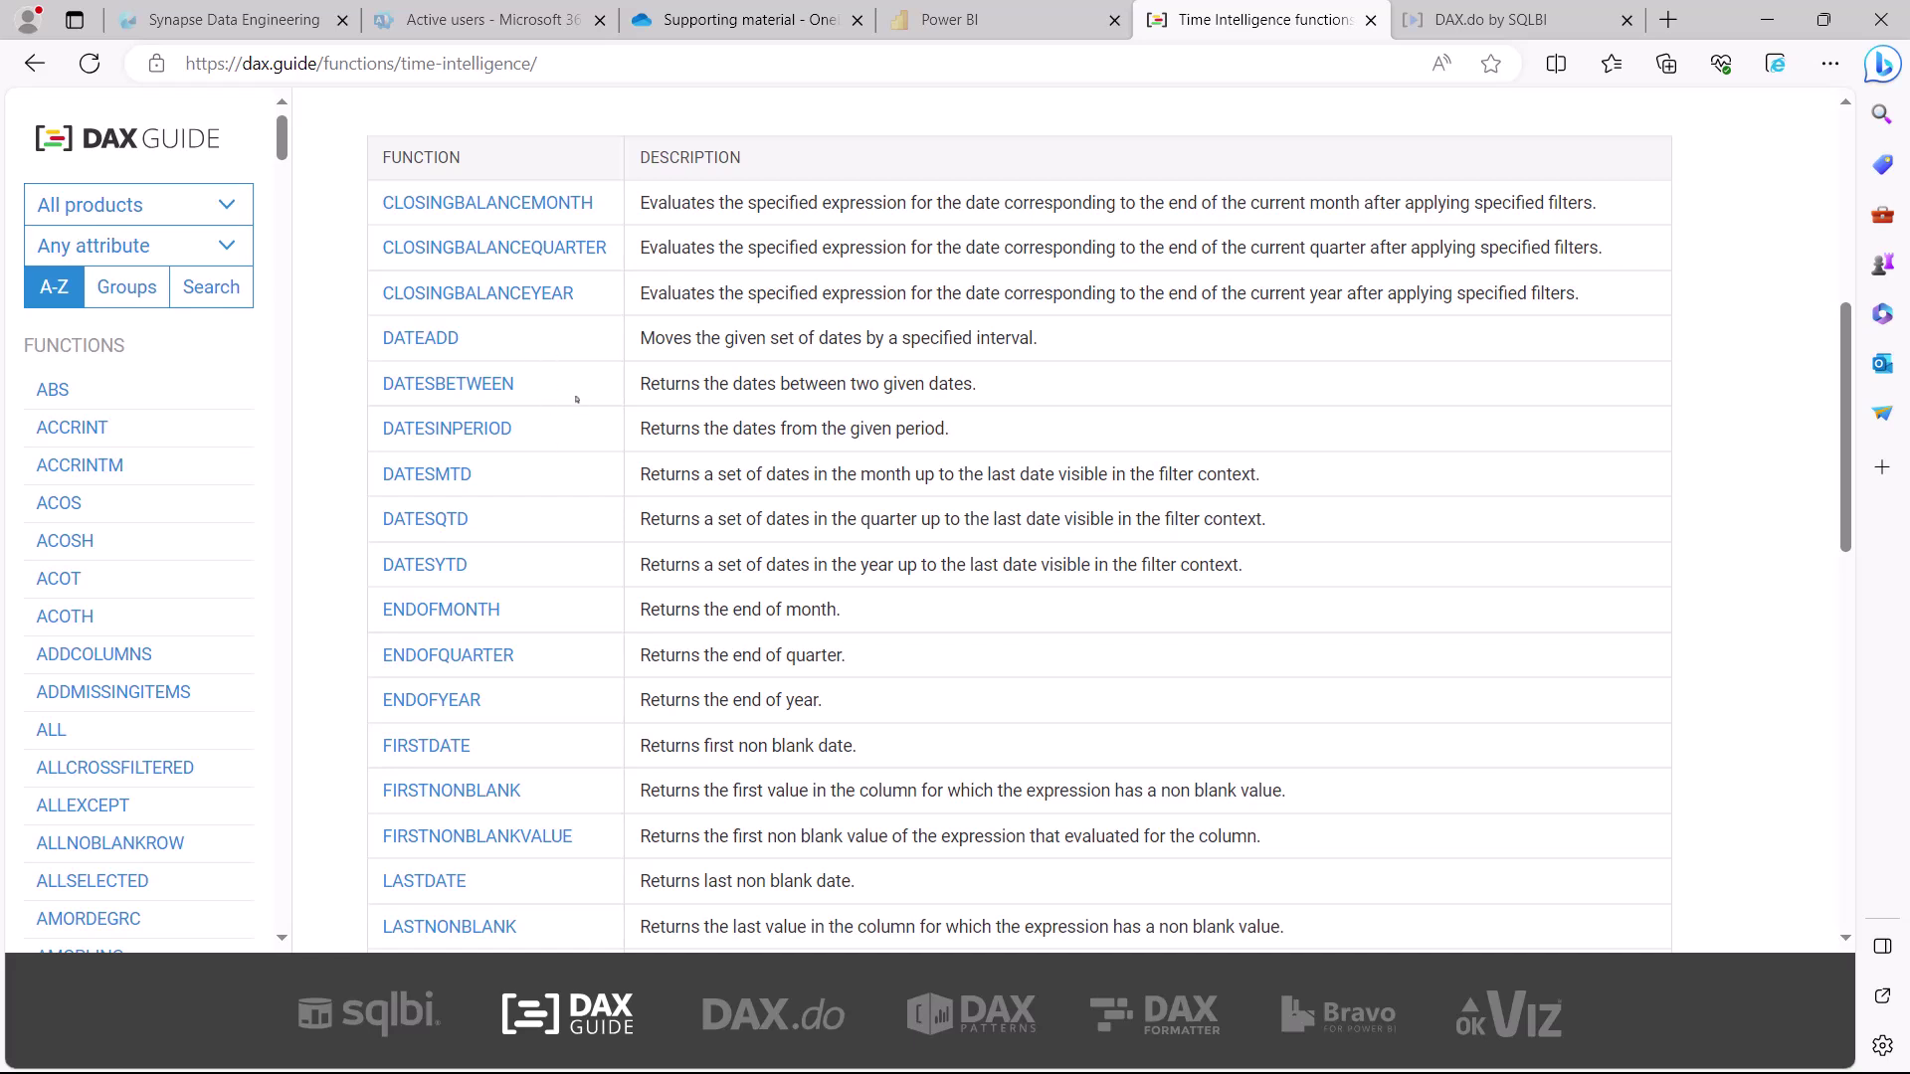
scroll(576, 399, "down", 3)
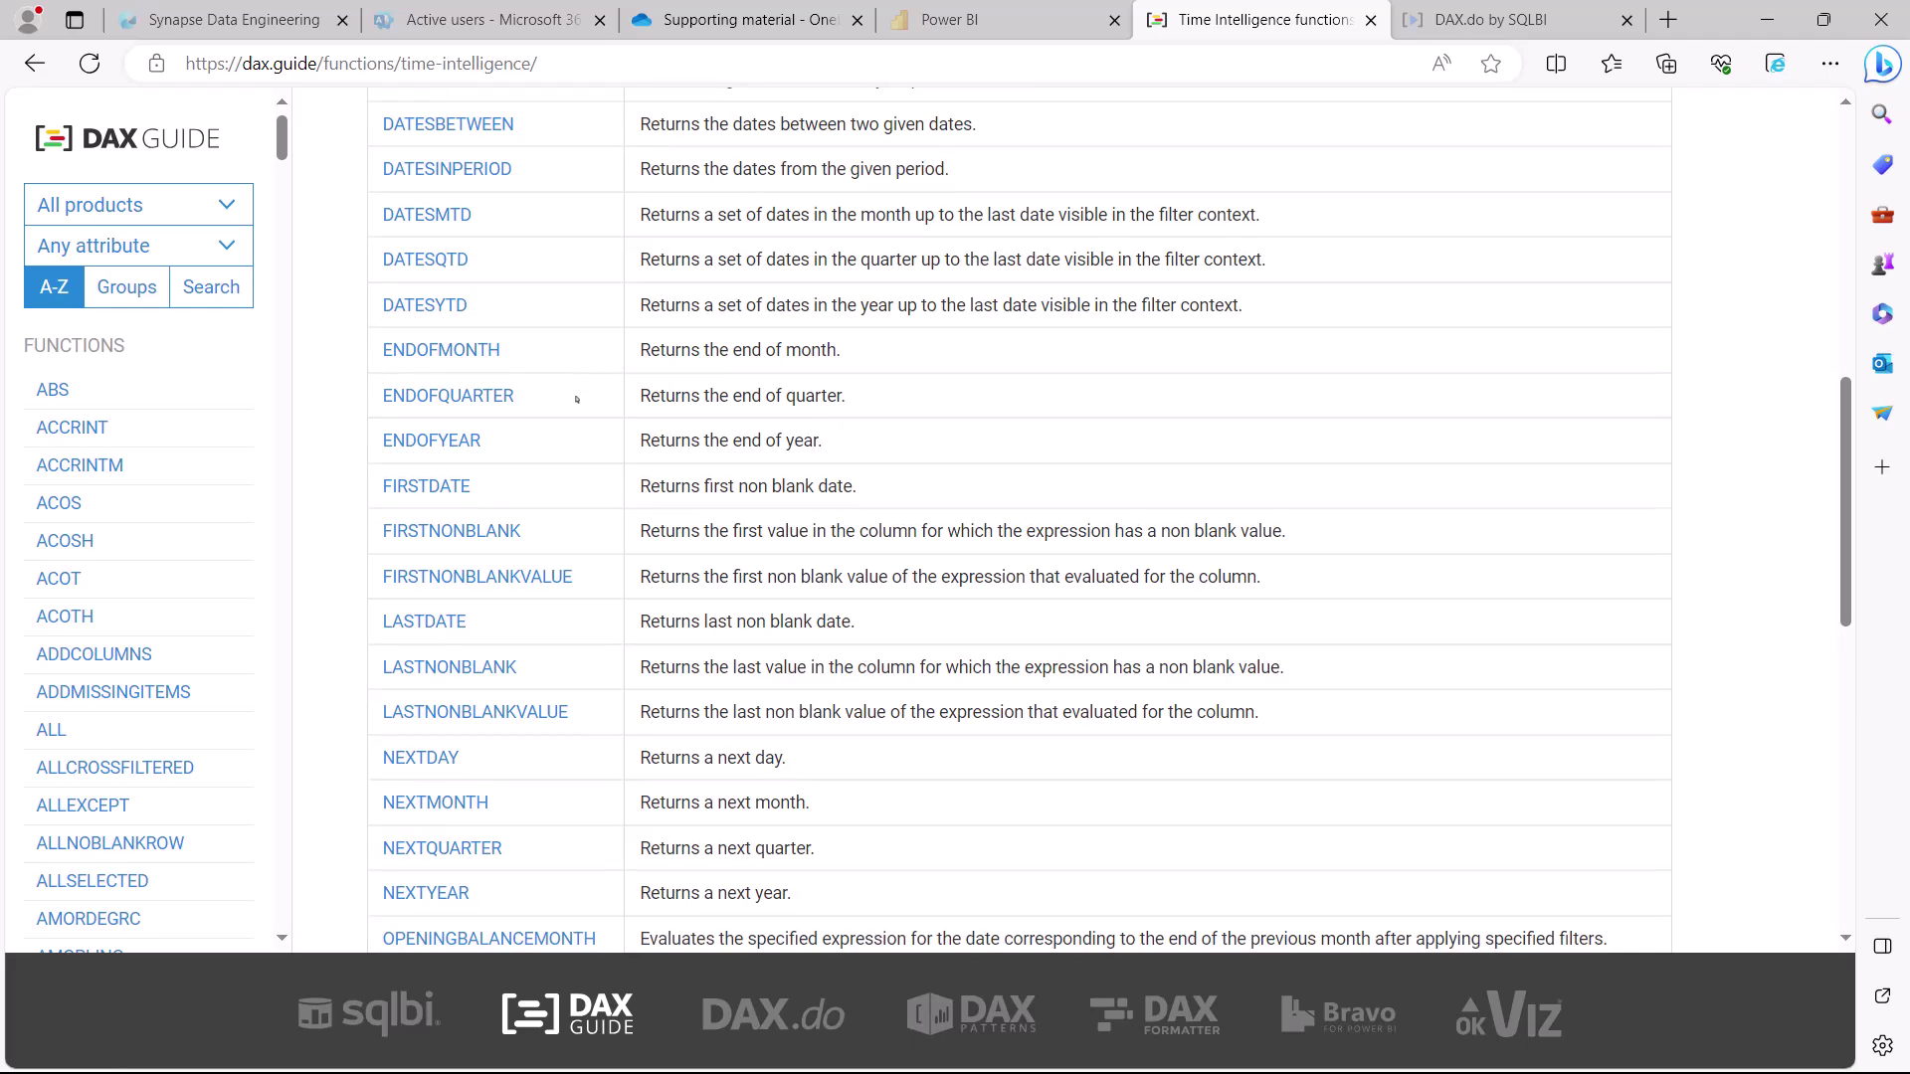
scroll(576, 399, "down", 9)
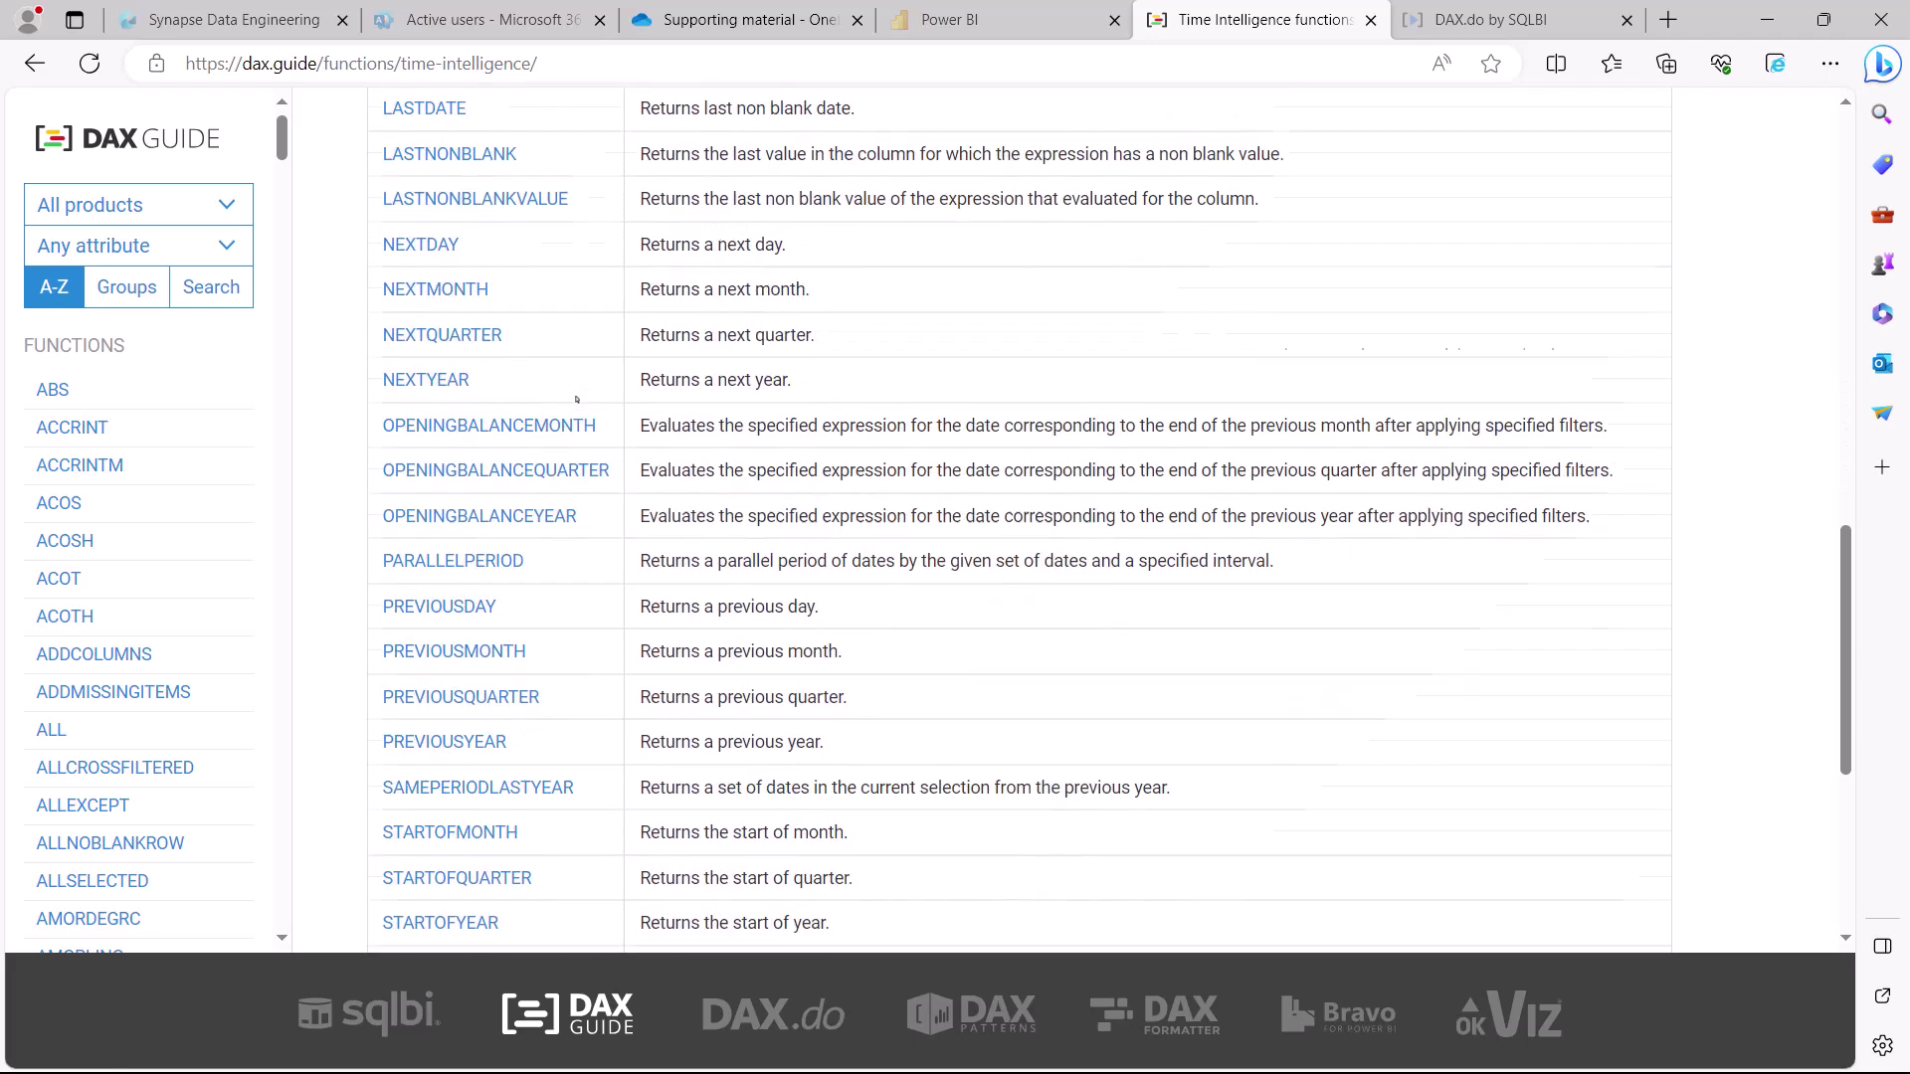
scroll(582, 443, "up", 9)
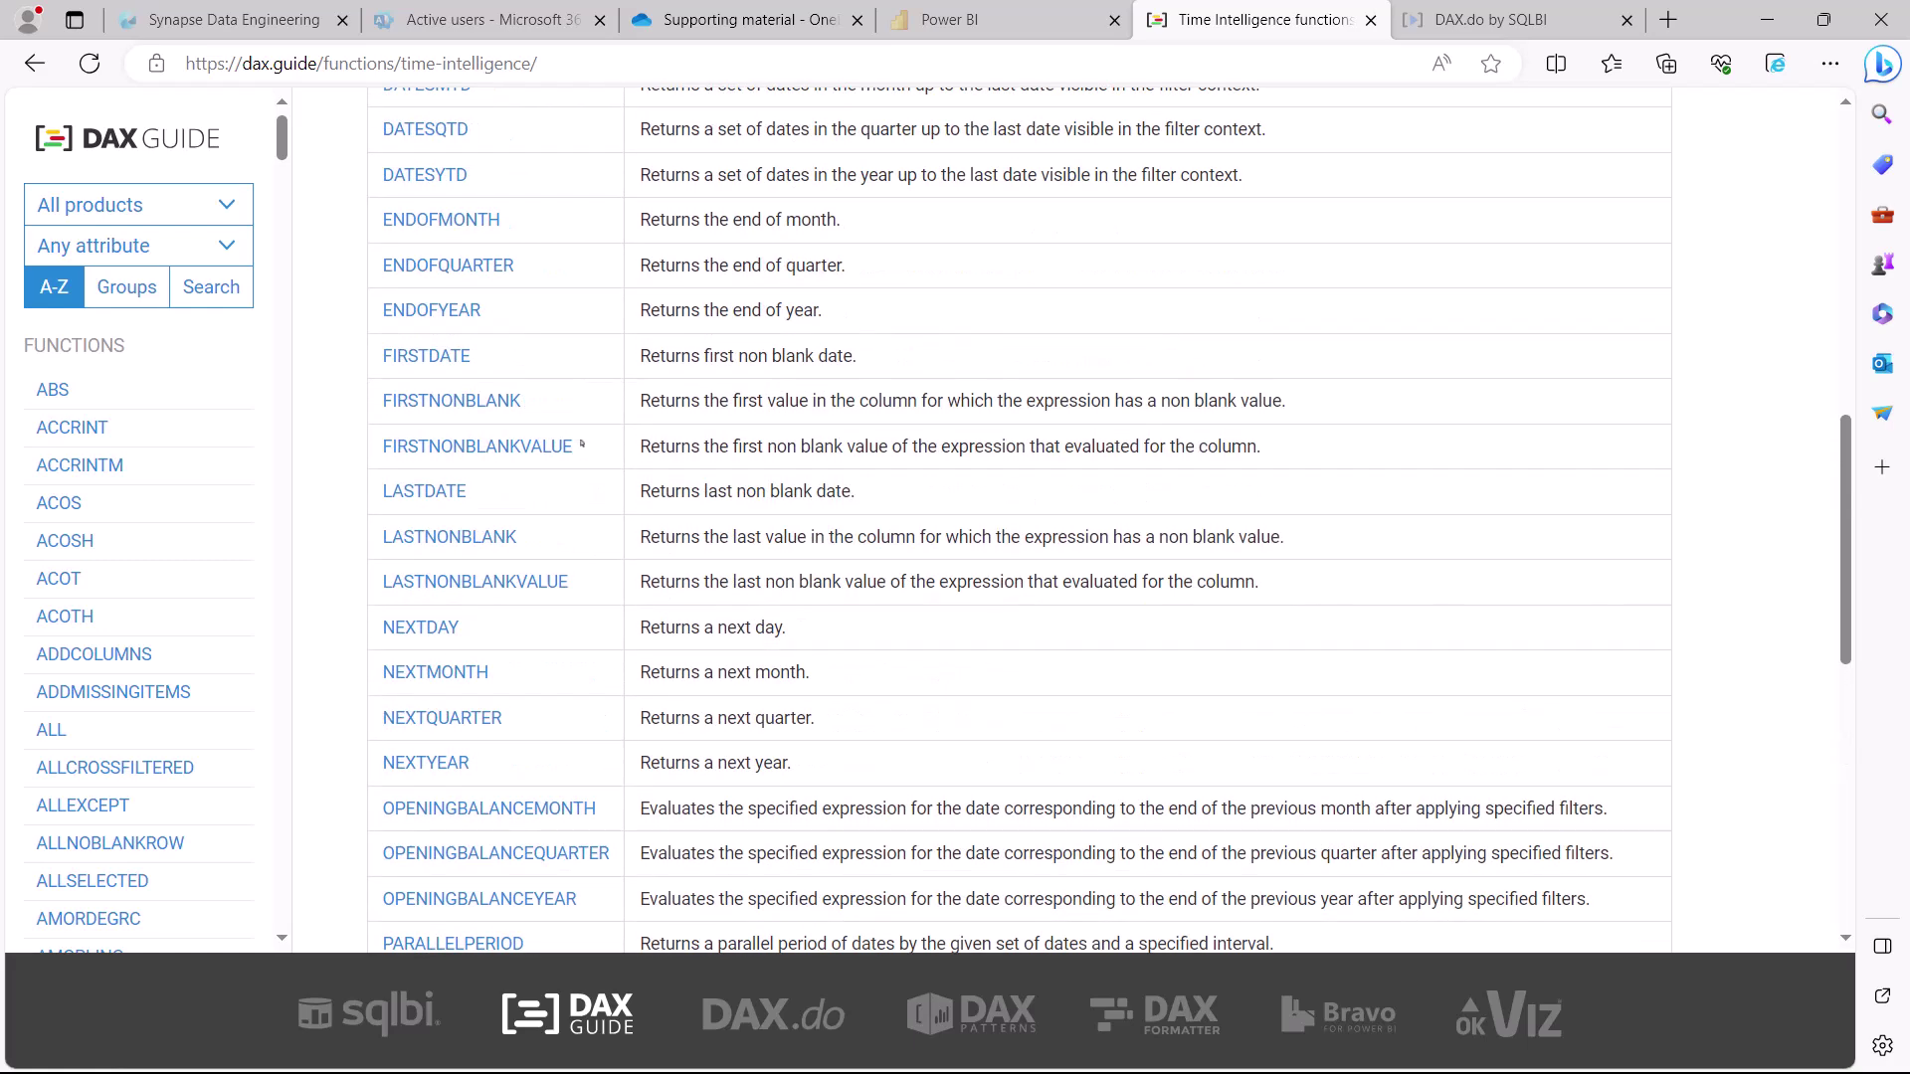
scroll(581, 443, "up", 6)
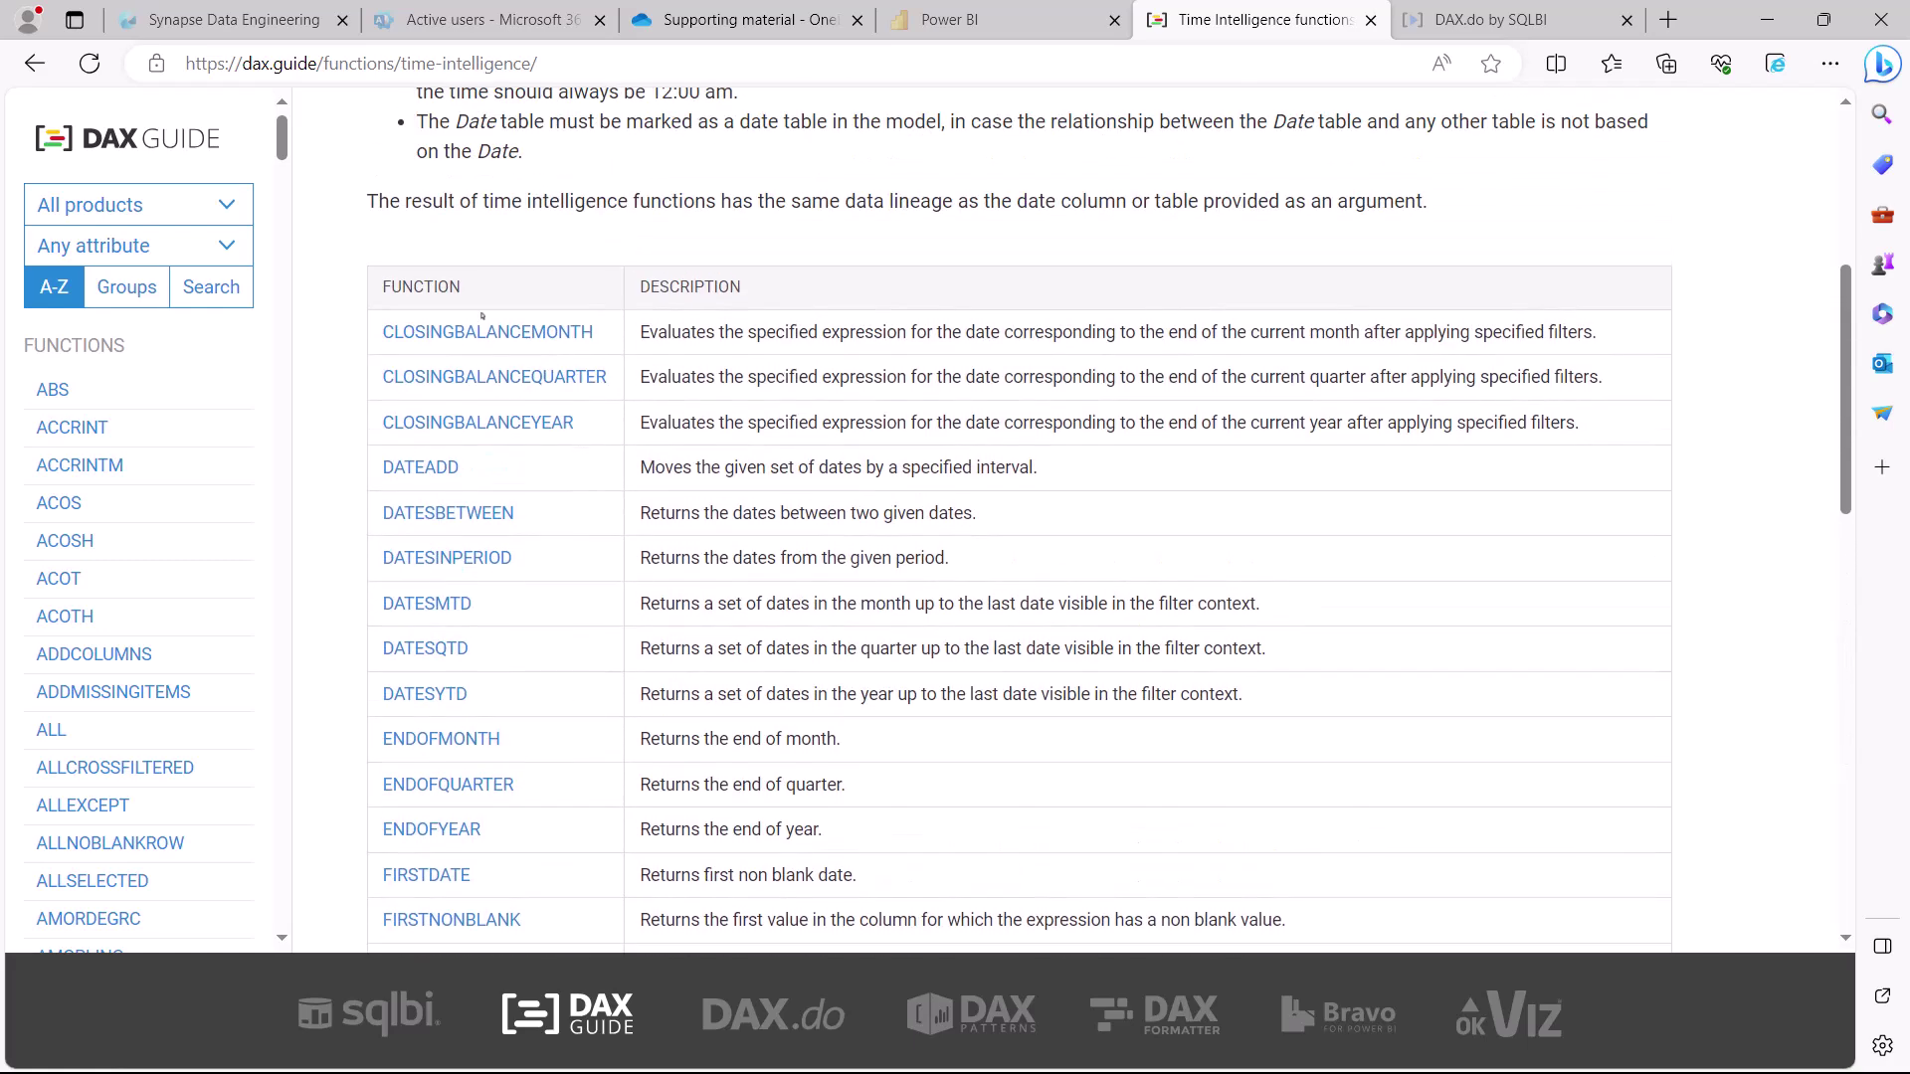